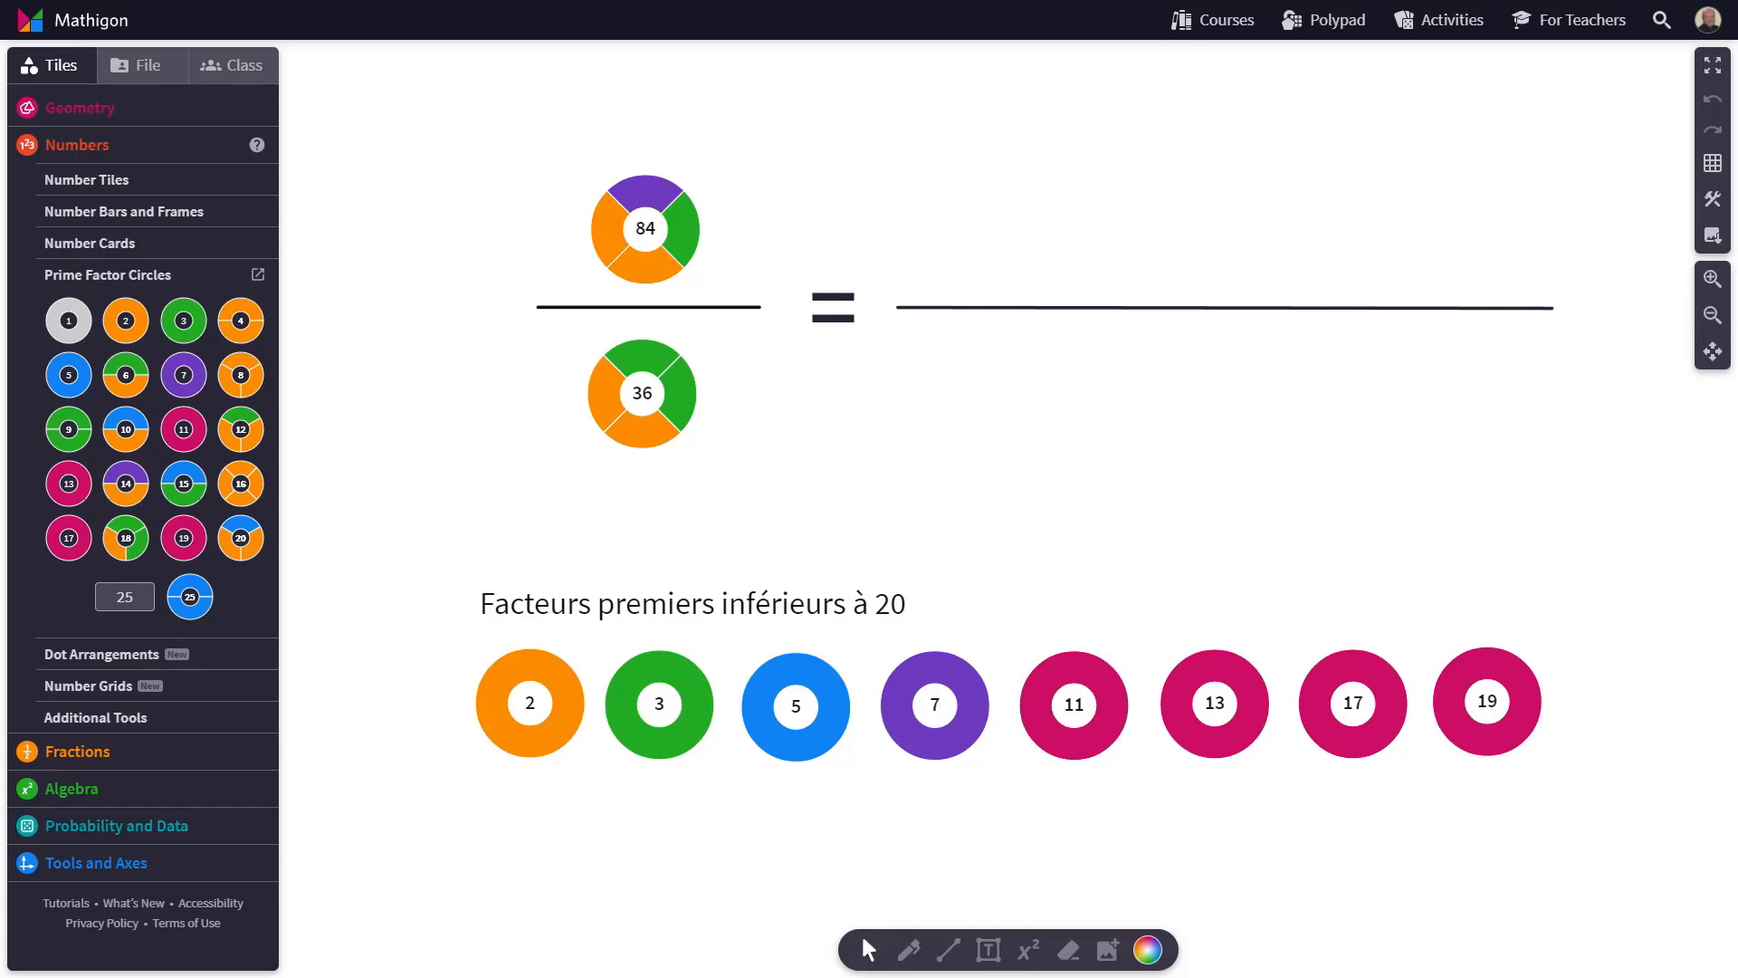
# - Duplicate the 84 circle and split the copy into prime factors 2, 2, 3 and 7 above the long fraction line
pyautogui.click(645, 237)
pyautogui.hotkey('ctrl', 'd')
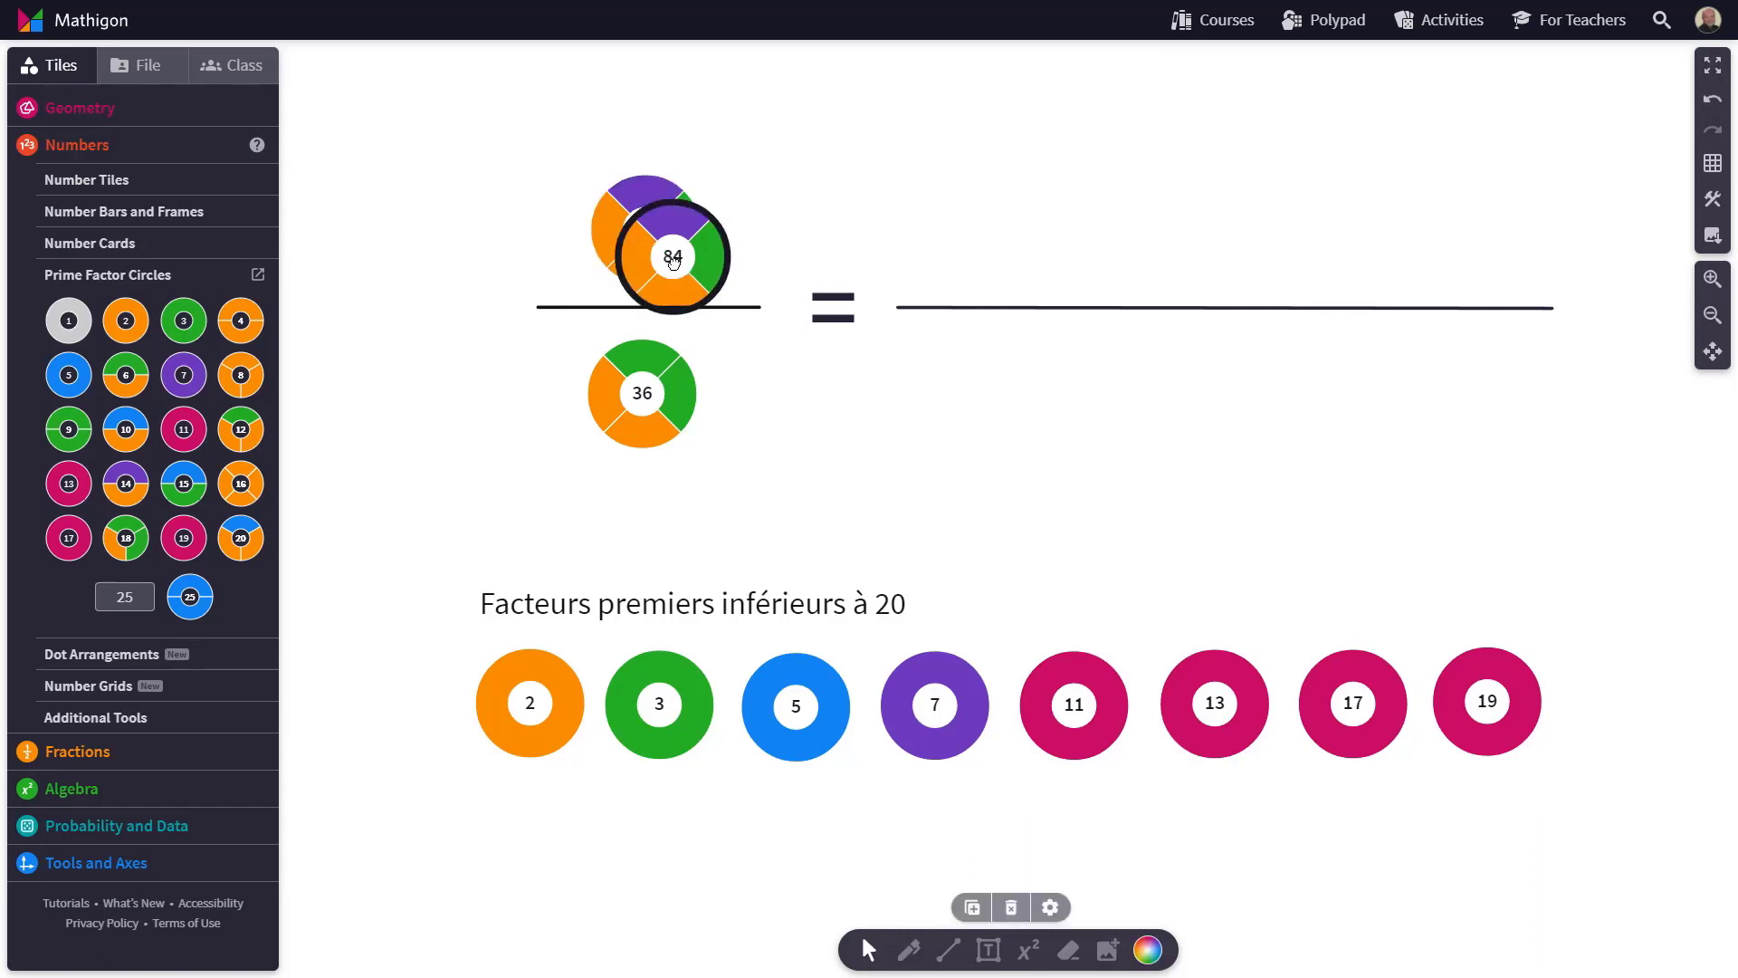
pyautogui.moveTo(673, 262); pyautogui.dragTo(1020, 129)
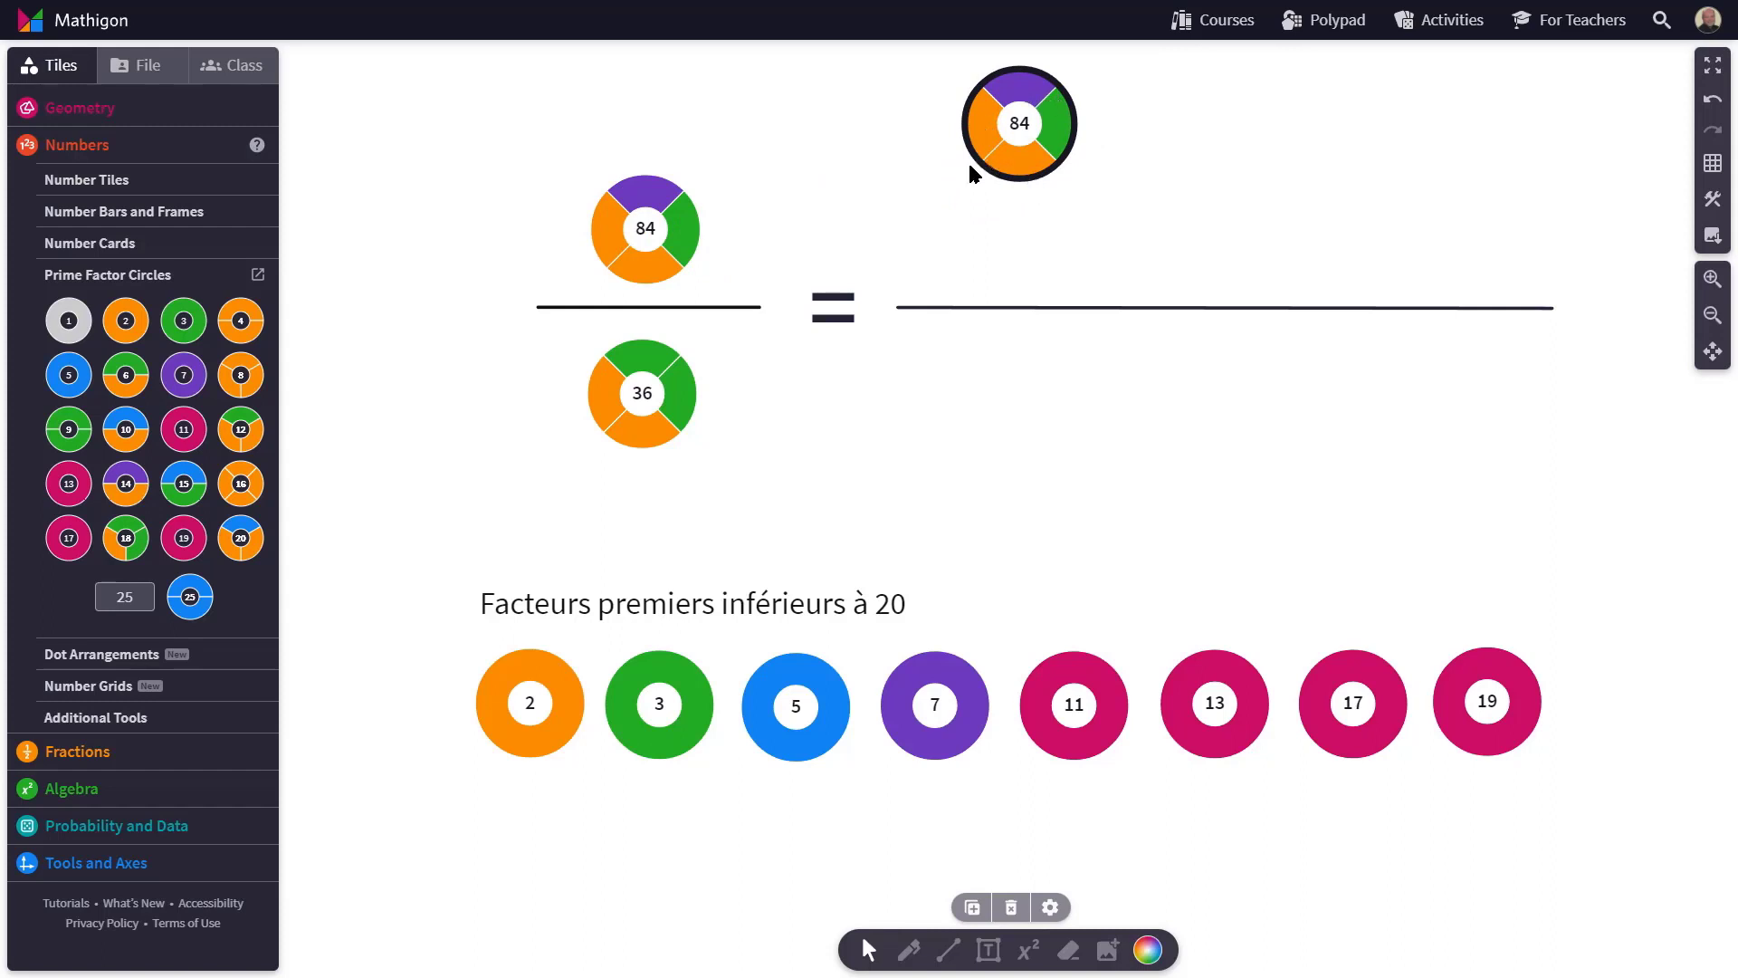
pyautogui.moveTo(976, 135); pyautogui.dragTo(936, 244)
pyautogui.moveTo(987, 152); pyautogui.dragTo(1304, 243)
pyautogui.moveTo(1009, 123); pyautogui.dragTo(1407, 231)
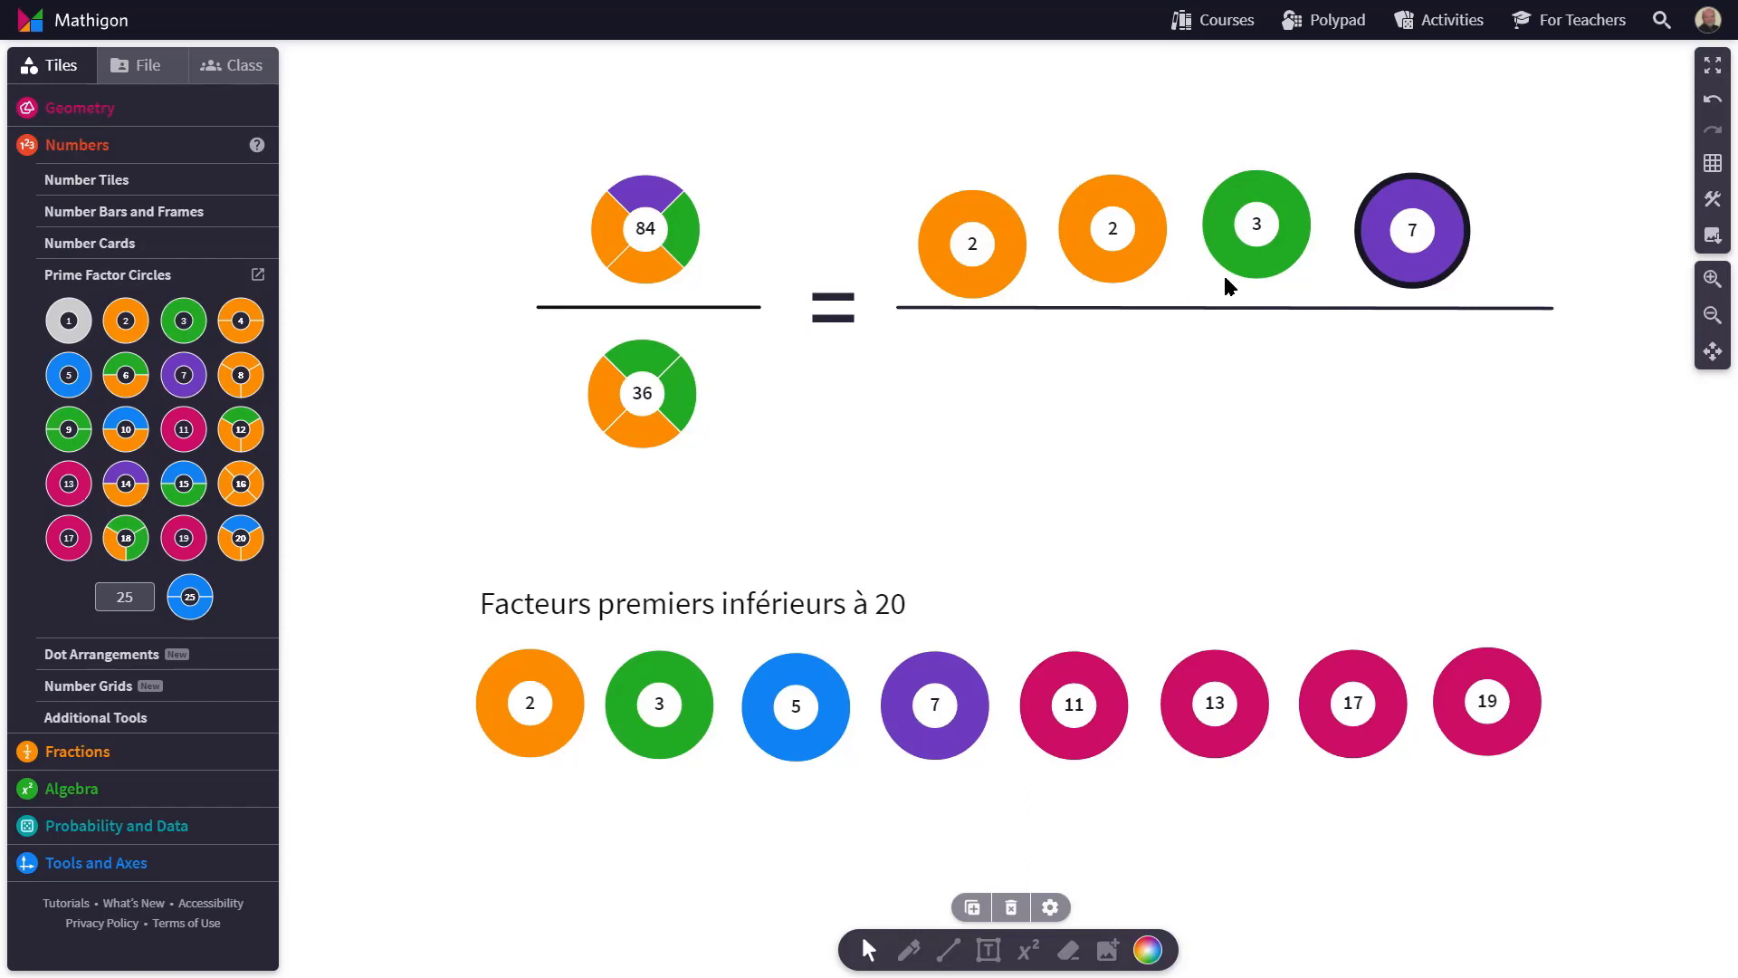
# - Duplicate the 36 circle and split the copy into prime factors 2, 2, 3 and 3 below the long fraction line
pyautogui.click(631, 399)
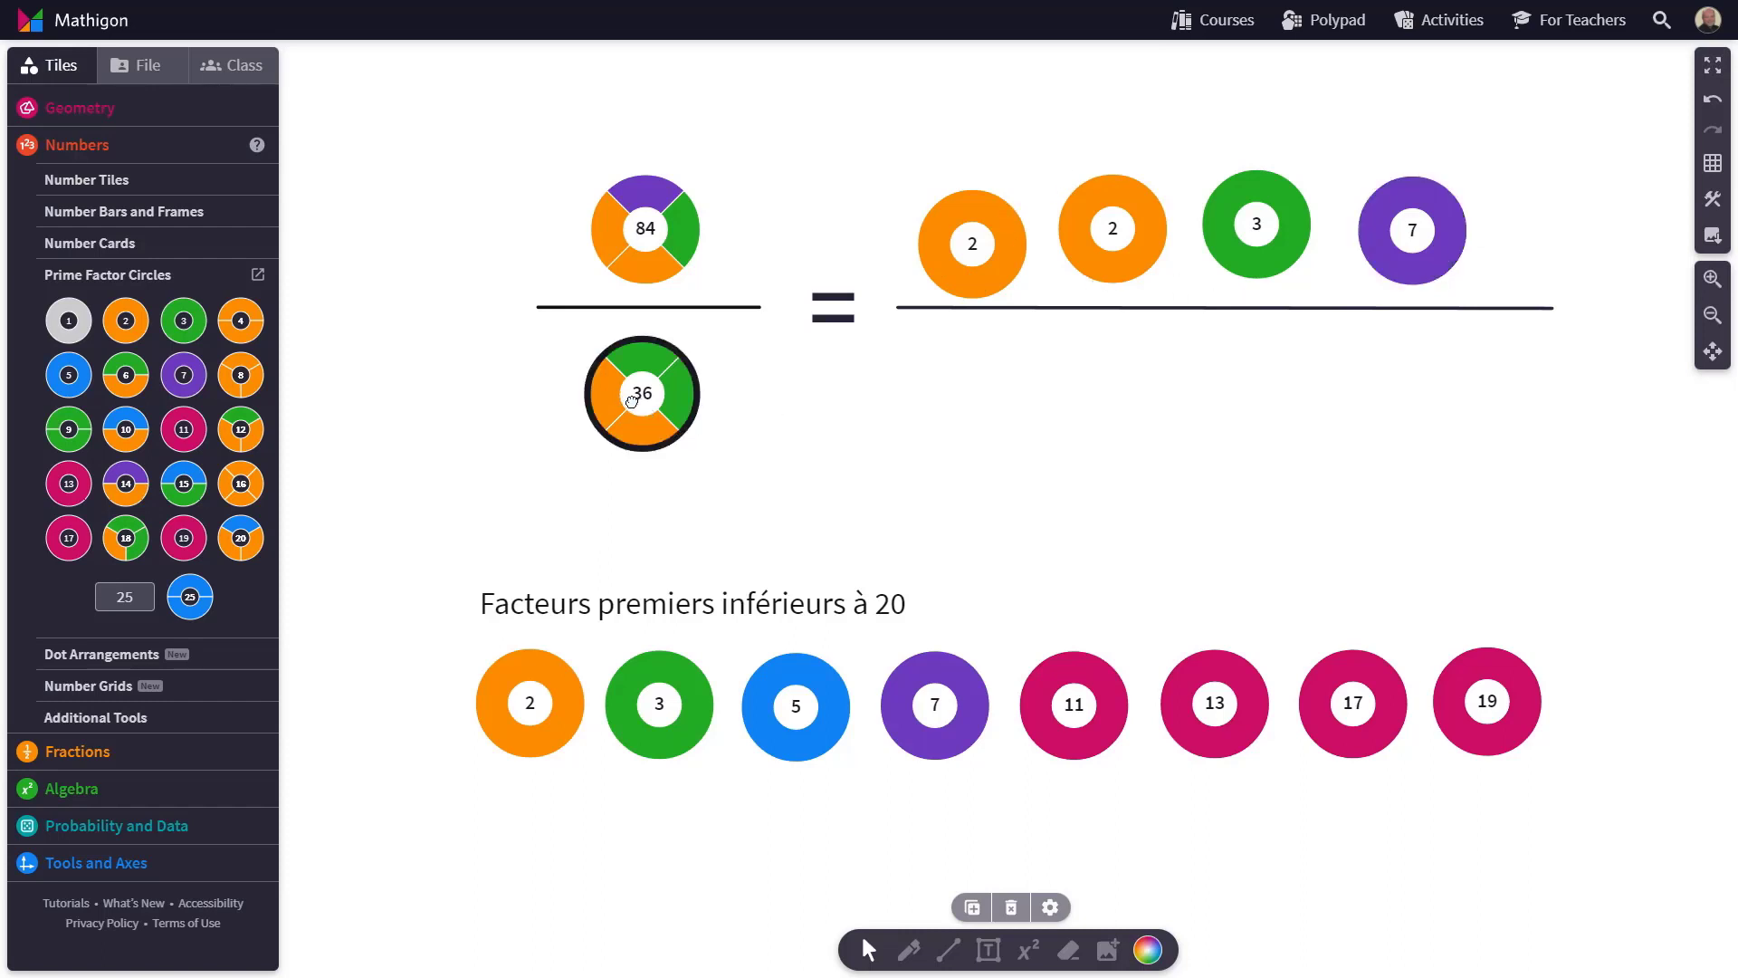
pyautogui.hotkey('ctrl', 'v')
pyautogui.moveTo(667, 412); pyautogui.dragTo(958, 496)
pyautogui.moveTo(926, 512); pyautogui.dragTo(954, 377)
pyautogui.moveTo(942, 534); pyautogui.dragTo(1082, 433)
pyautogui.moveTo(983, 494); pyautogui.dragTo(1269, 394)
pyautogui.click(978, 533)
pyautogui.moveTo(978, 534); pyautogui.dragTo(1438, 411)
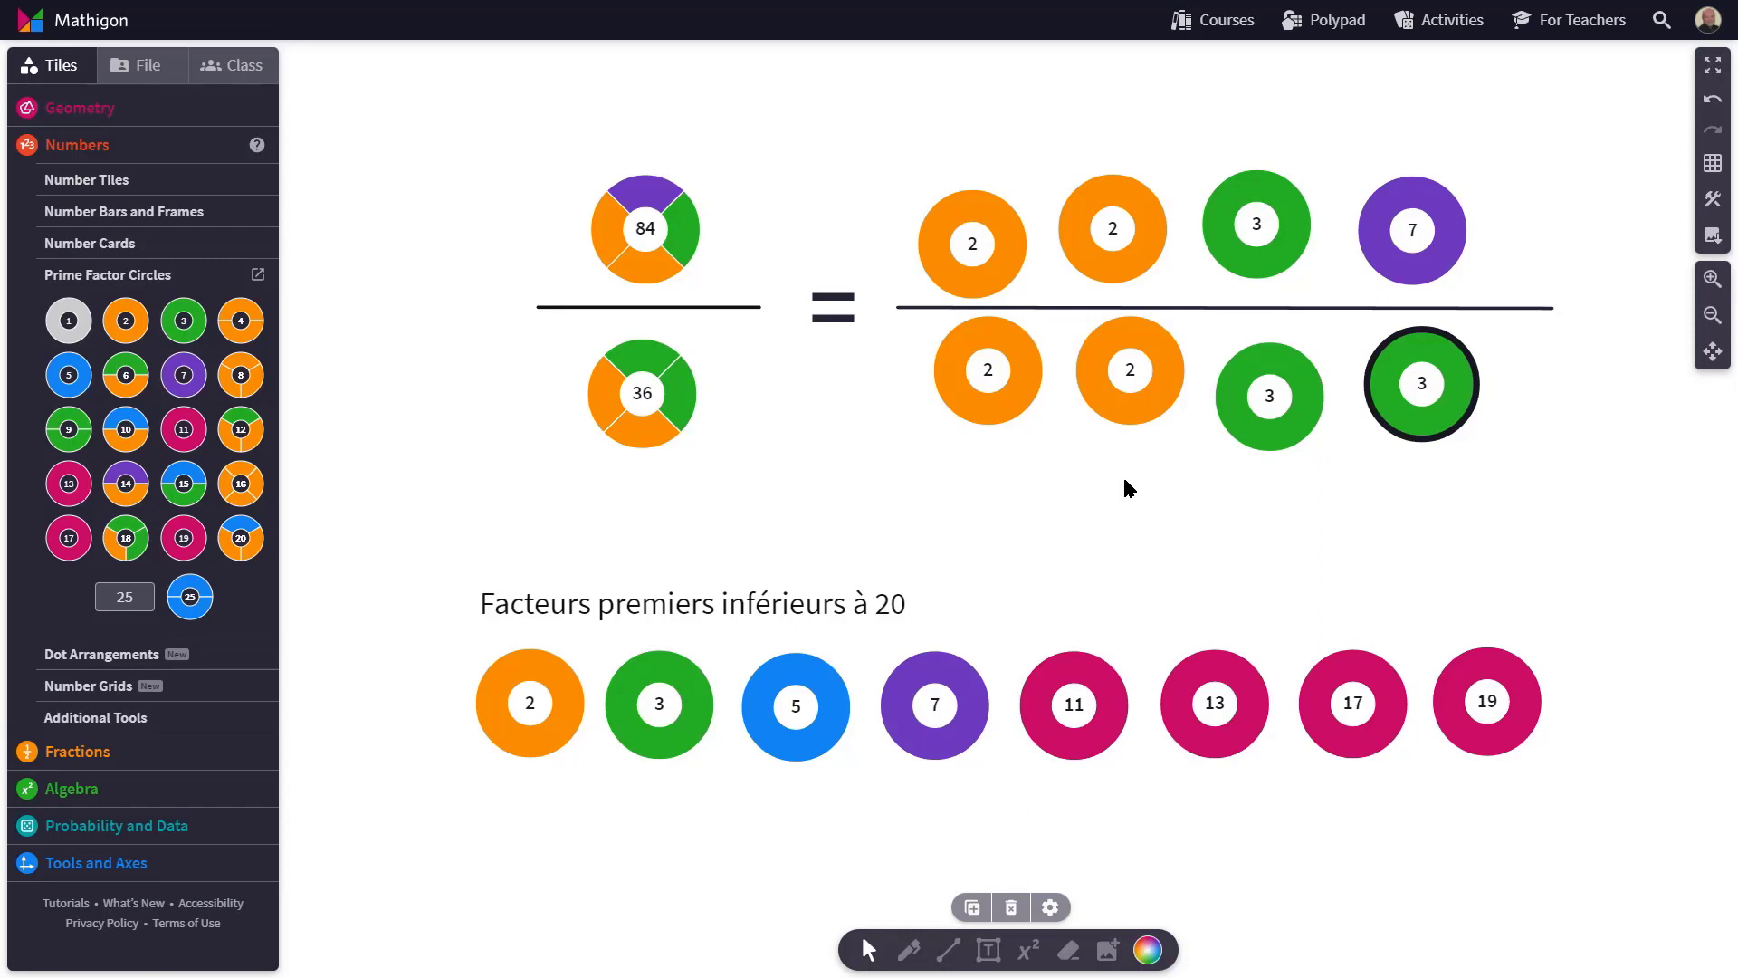
# - Try removing the matching 2, 2 and 3 circles above and below the fraction line, and undo the removal
pyautogui.moveTo(899, 172); pyautogui.dragTo(1274, 387)
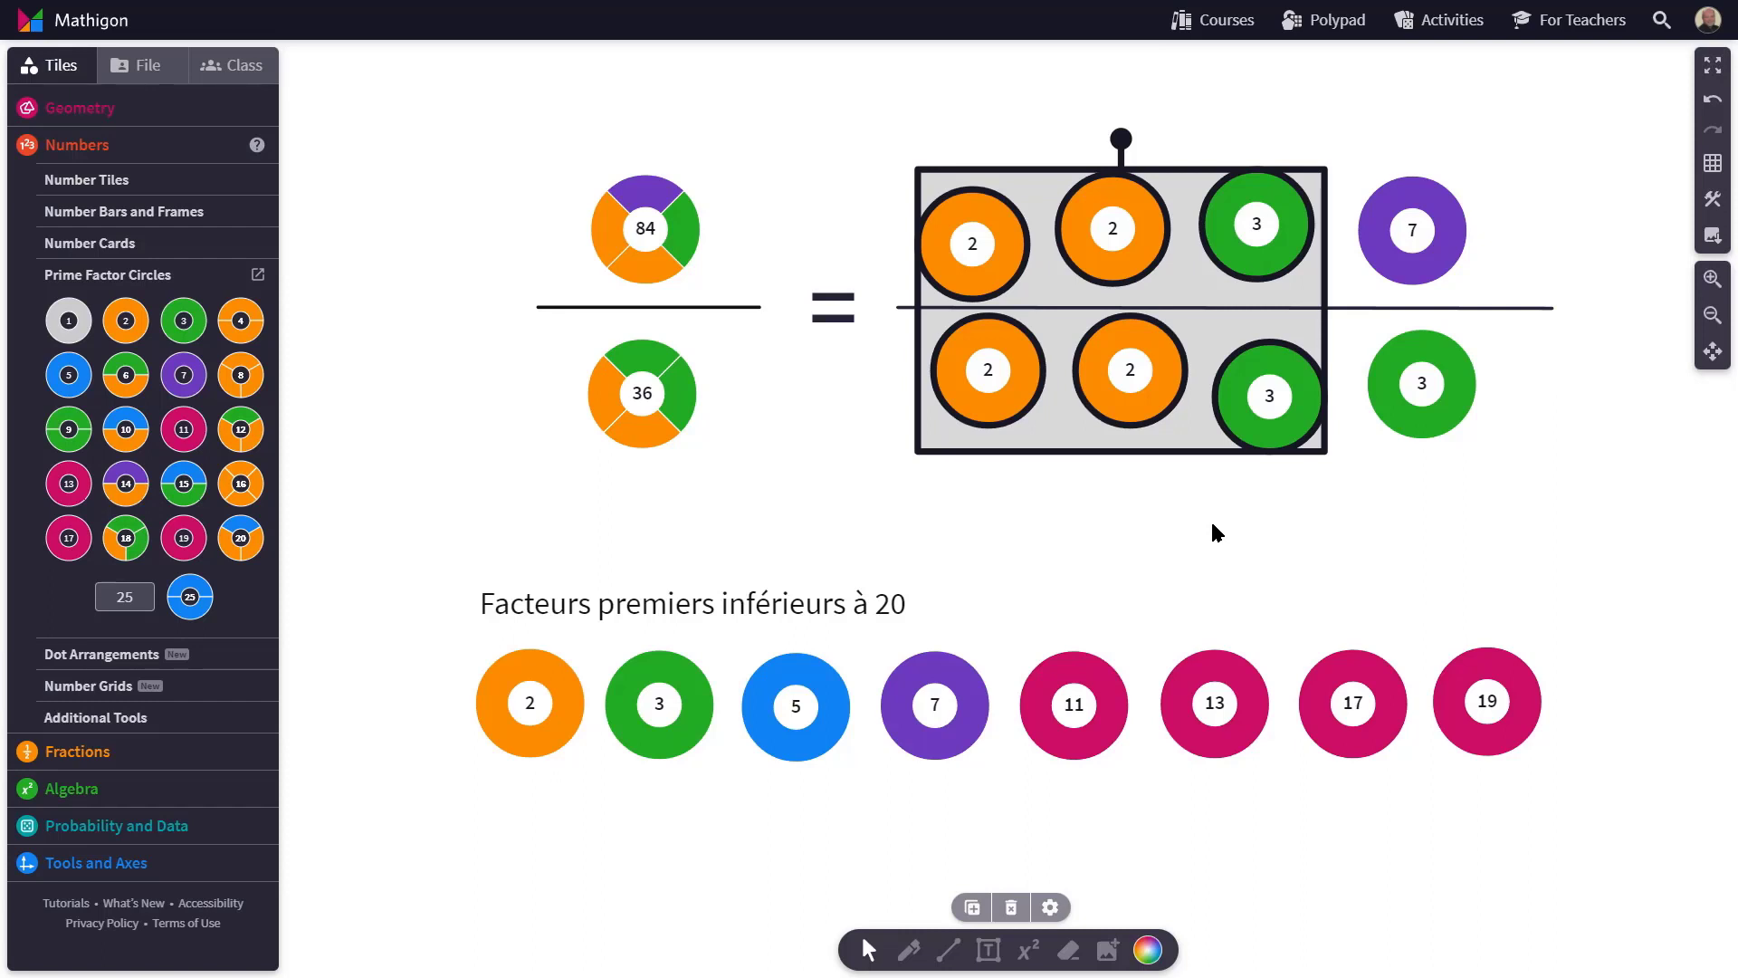
pyautogui.press('Delete')
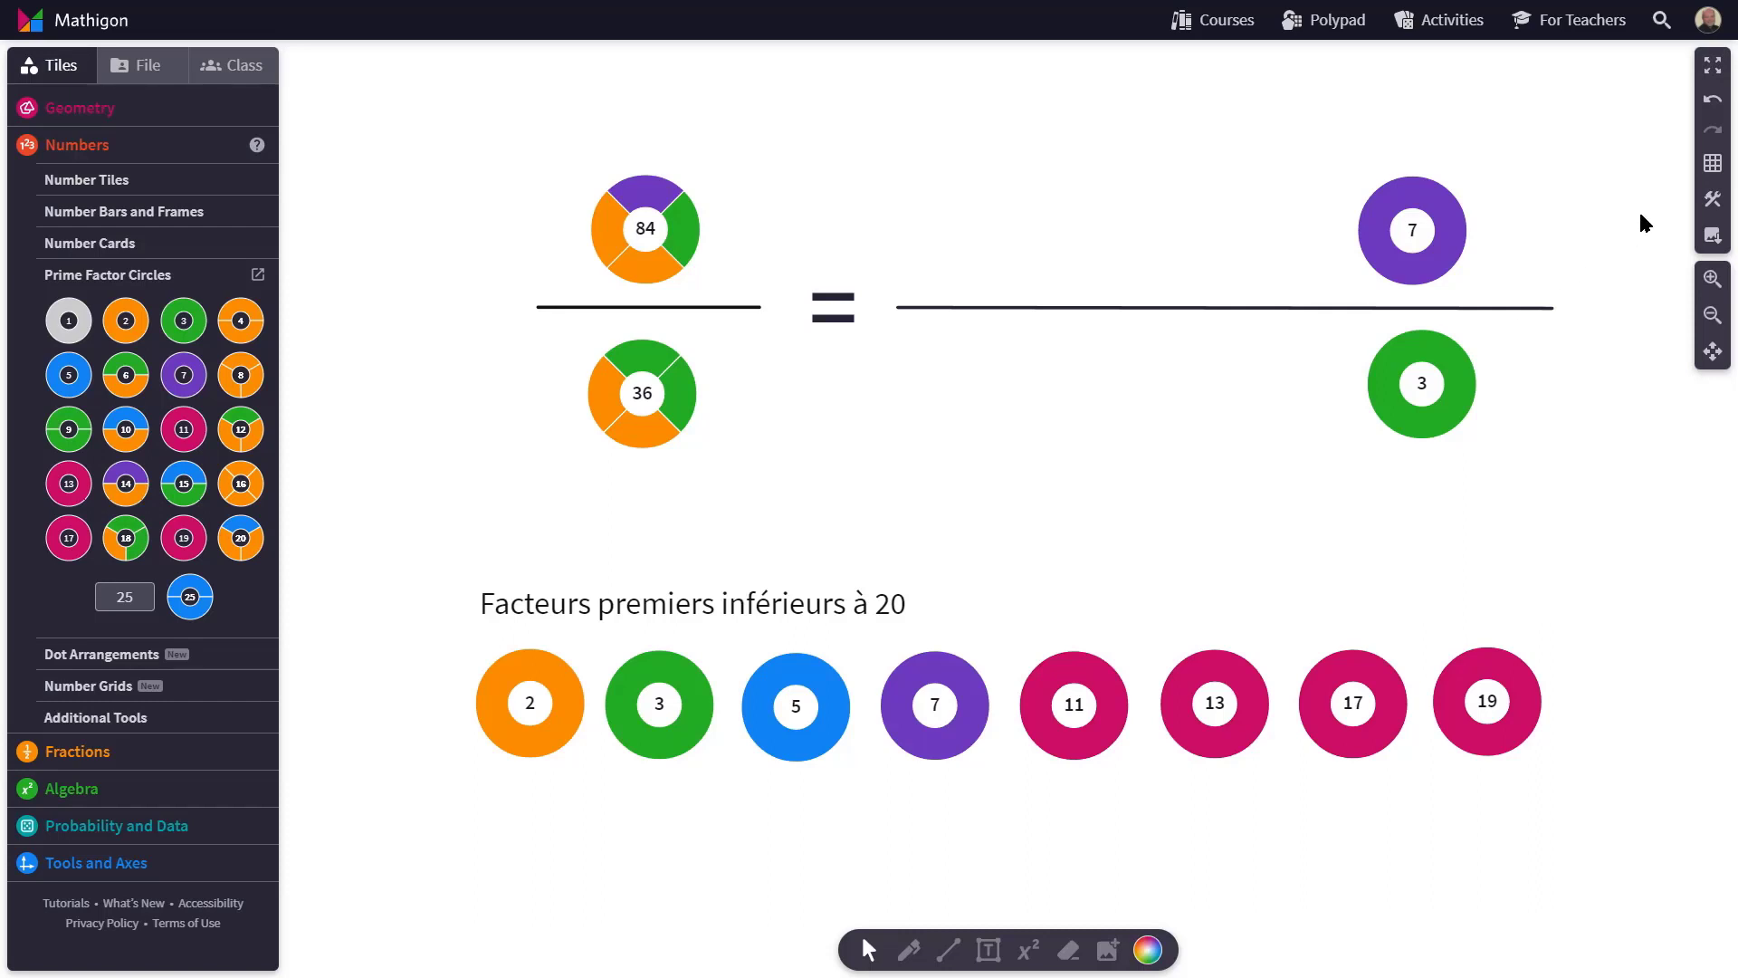
pyautogui.click(1711, 101)
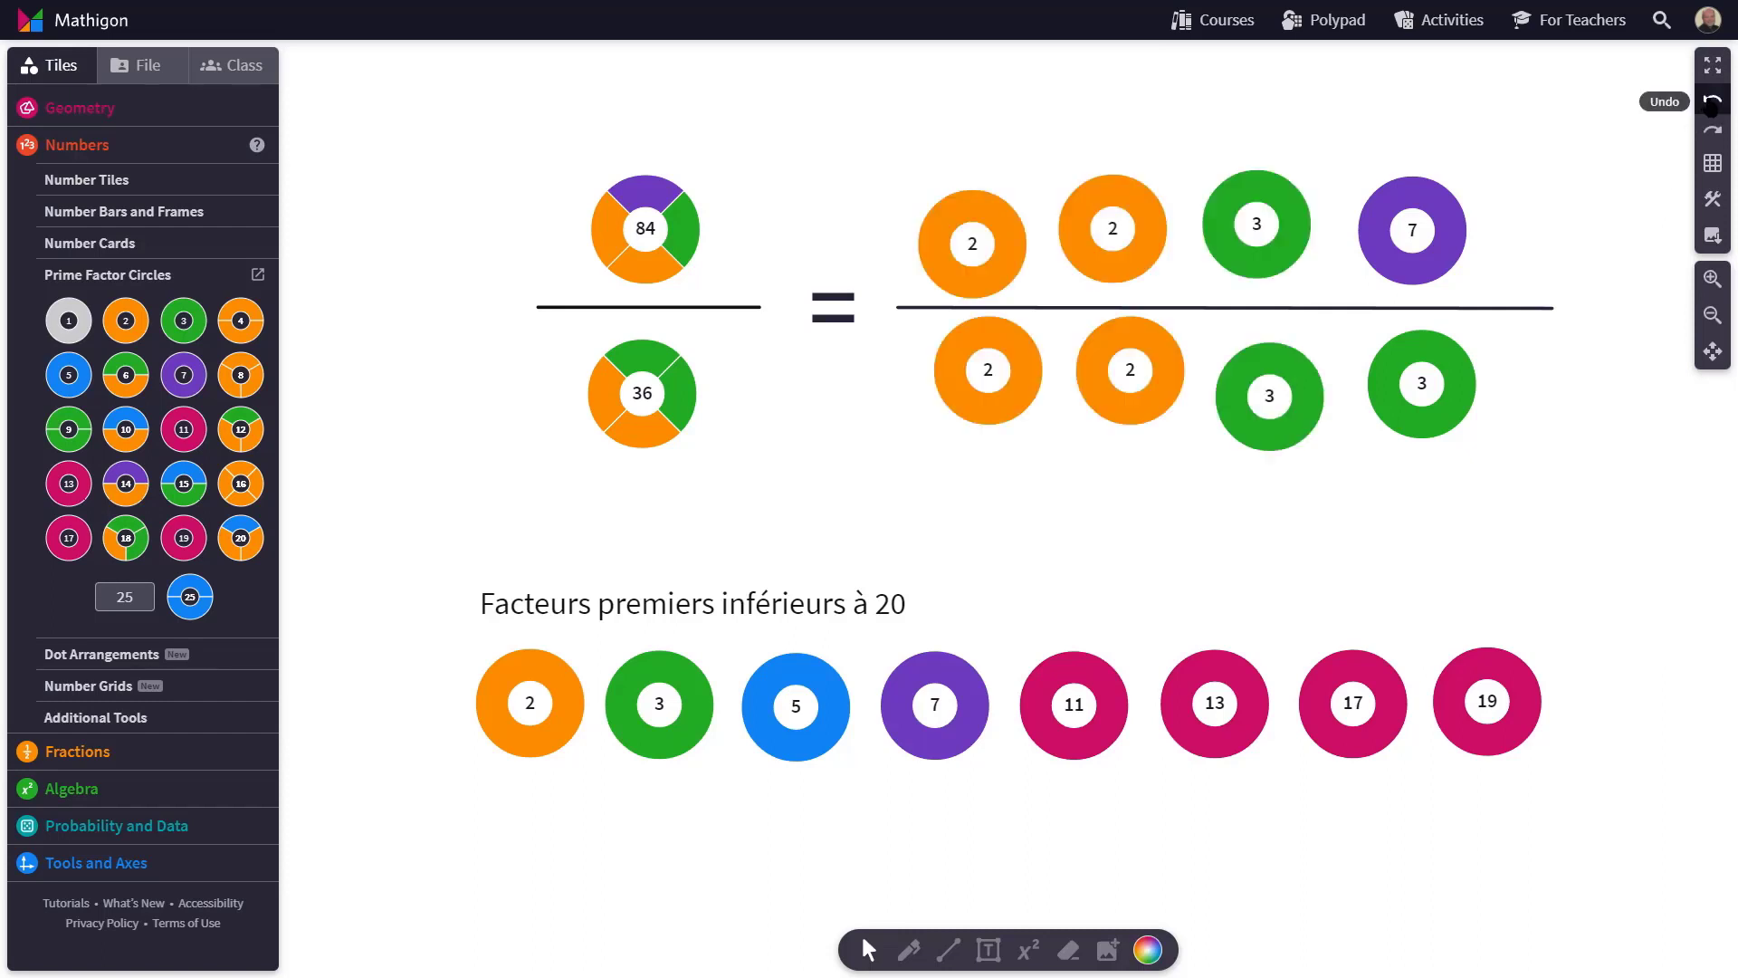
# - Delete the common factors 2, 2 and 3 from the factored numerator and denominator of 84/36
pyautogui.moveTo(899, 155); pyautogui.dragTo(1296, 426)
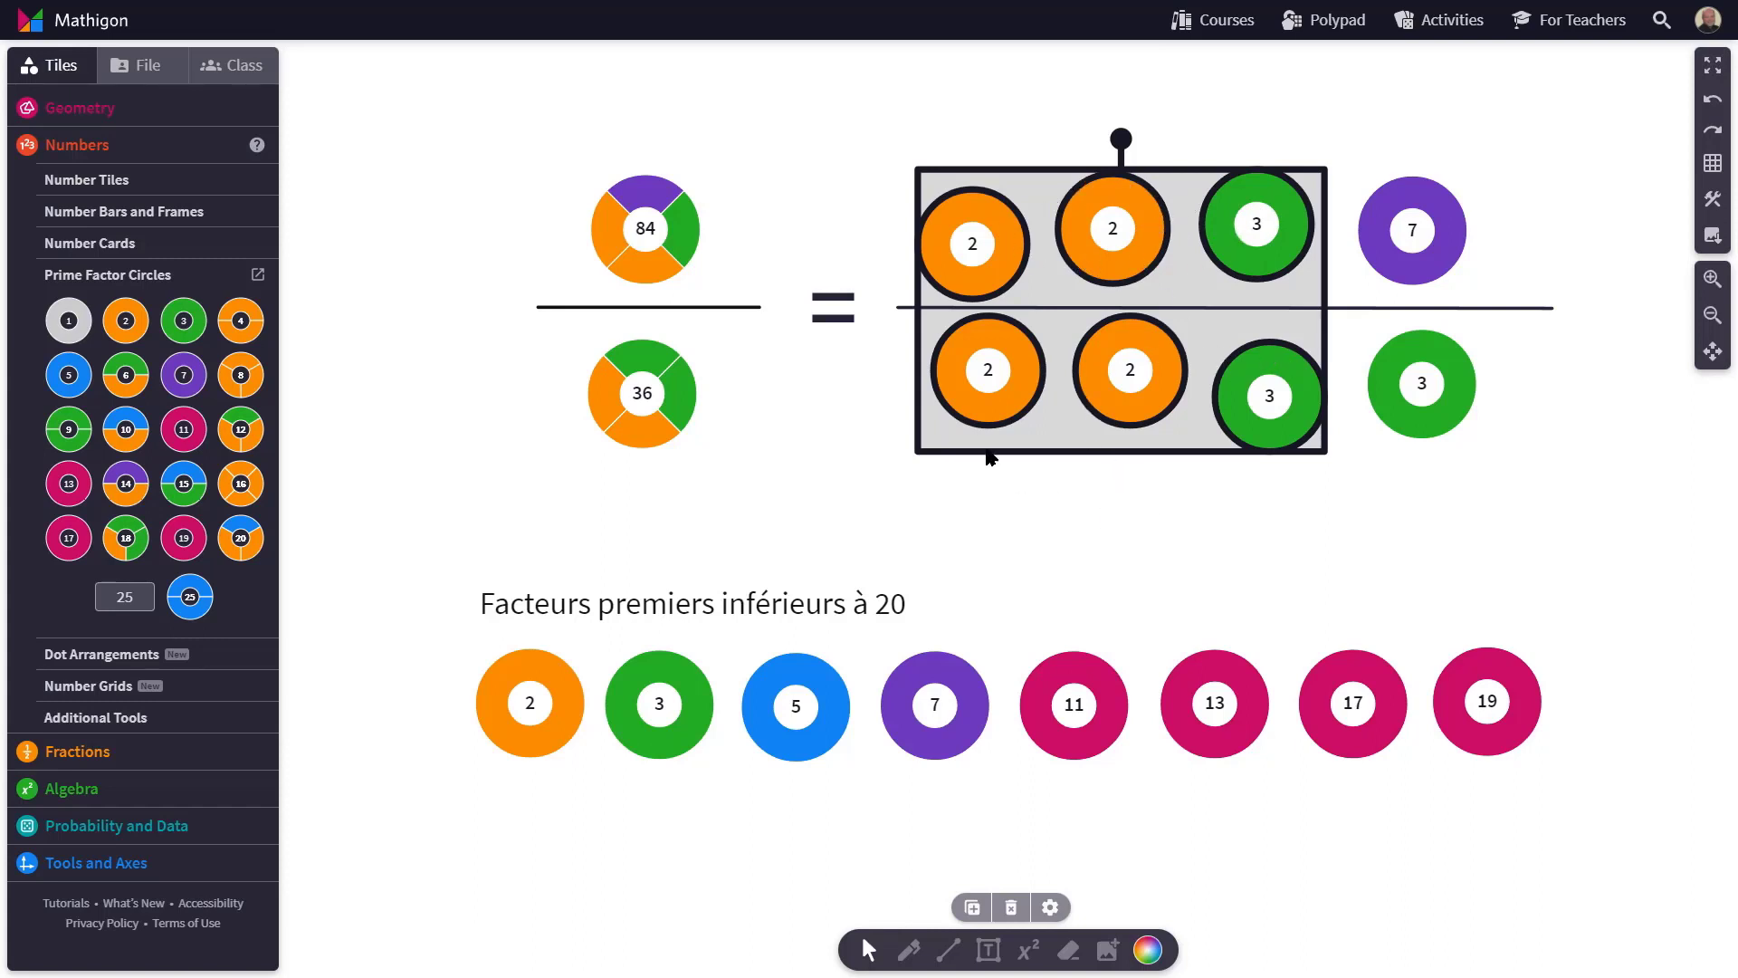
pyautogui.moveTo(531, 106); pyautogui.dragTo(765, 429)
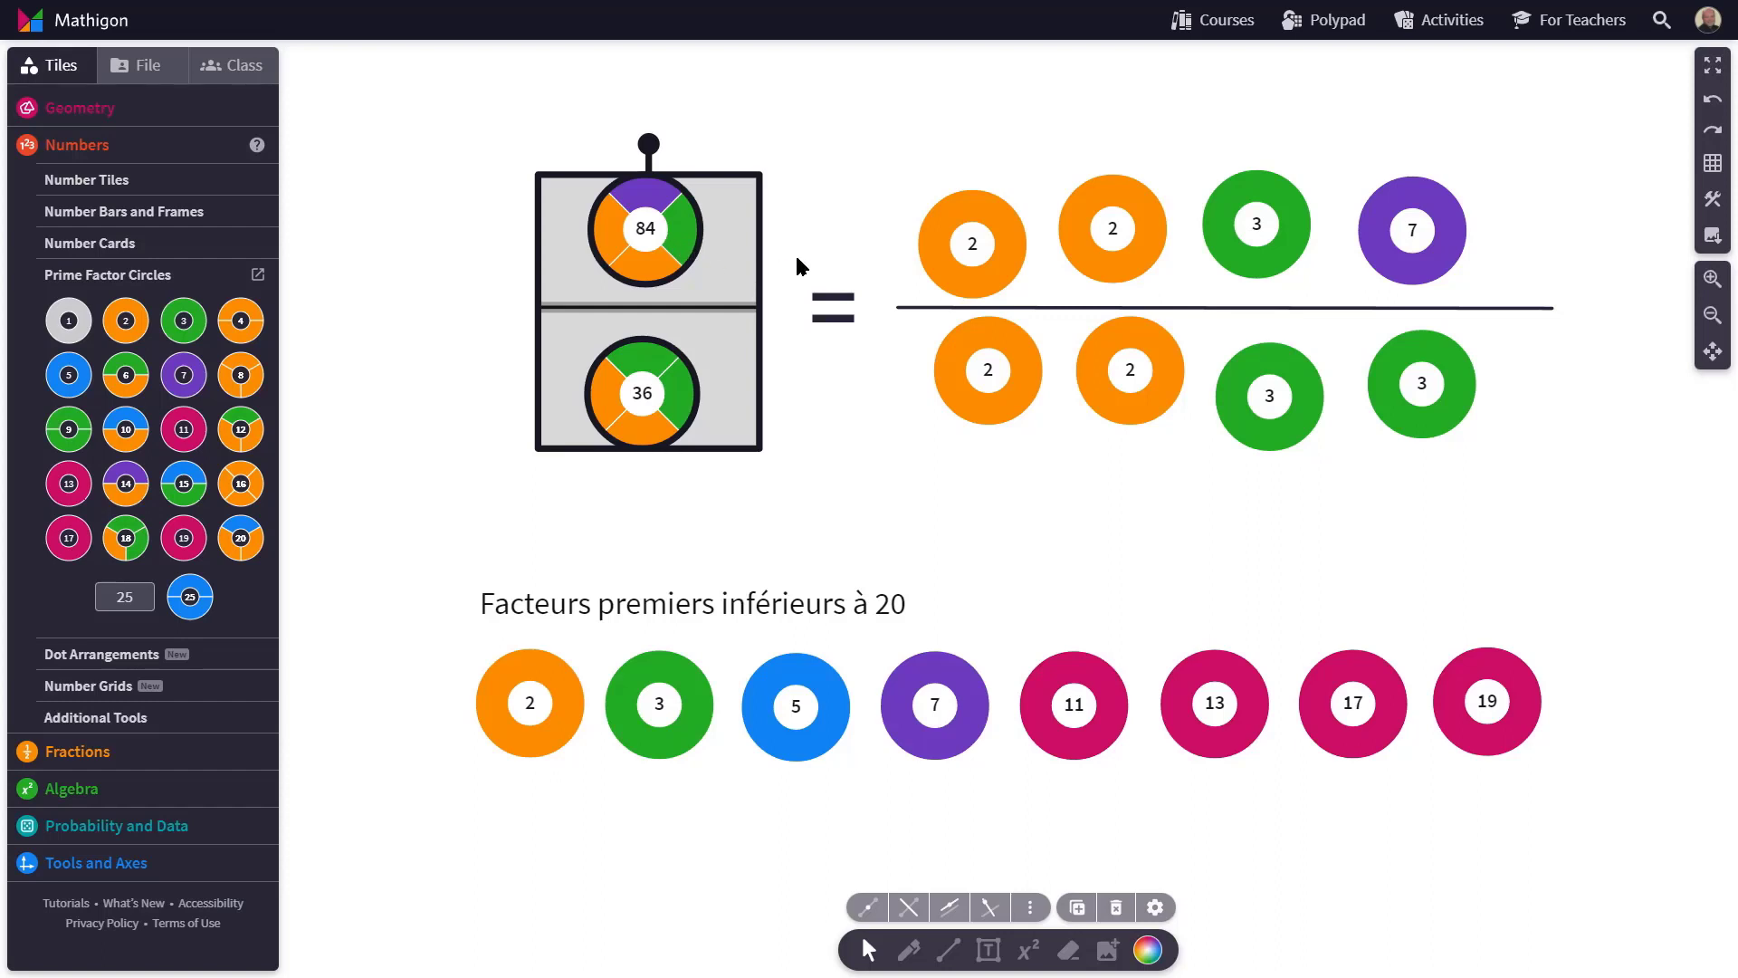
pyautogui.moveTo(907, 128); pyautogui.dragTo(1317, 351)
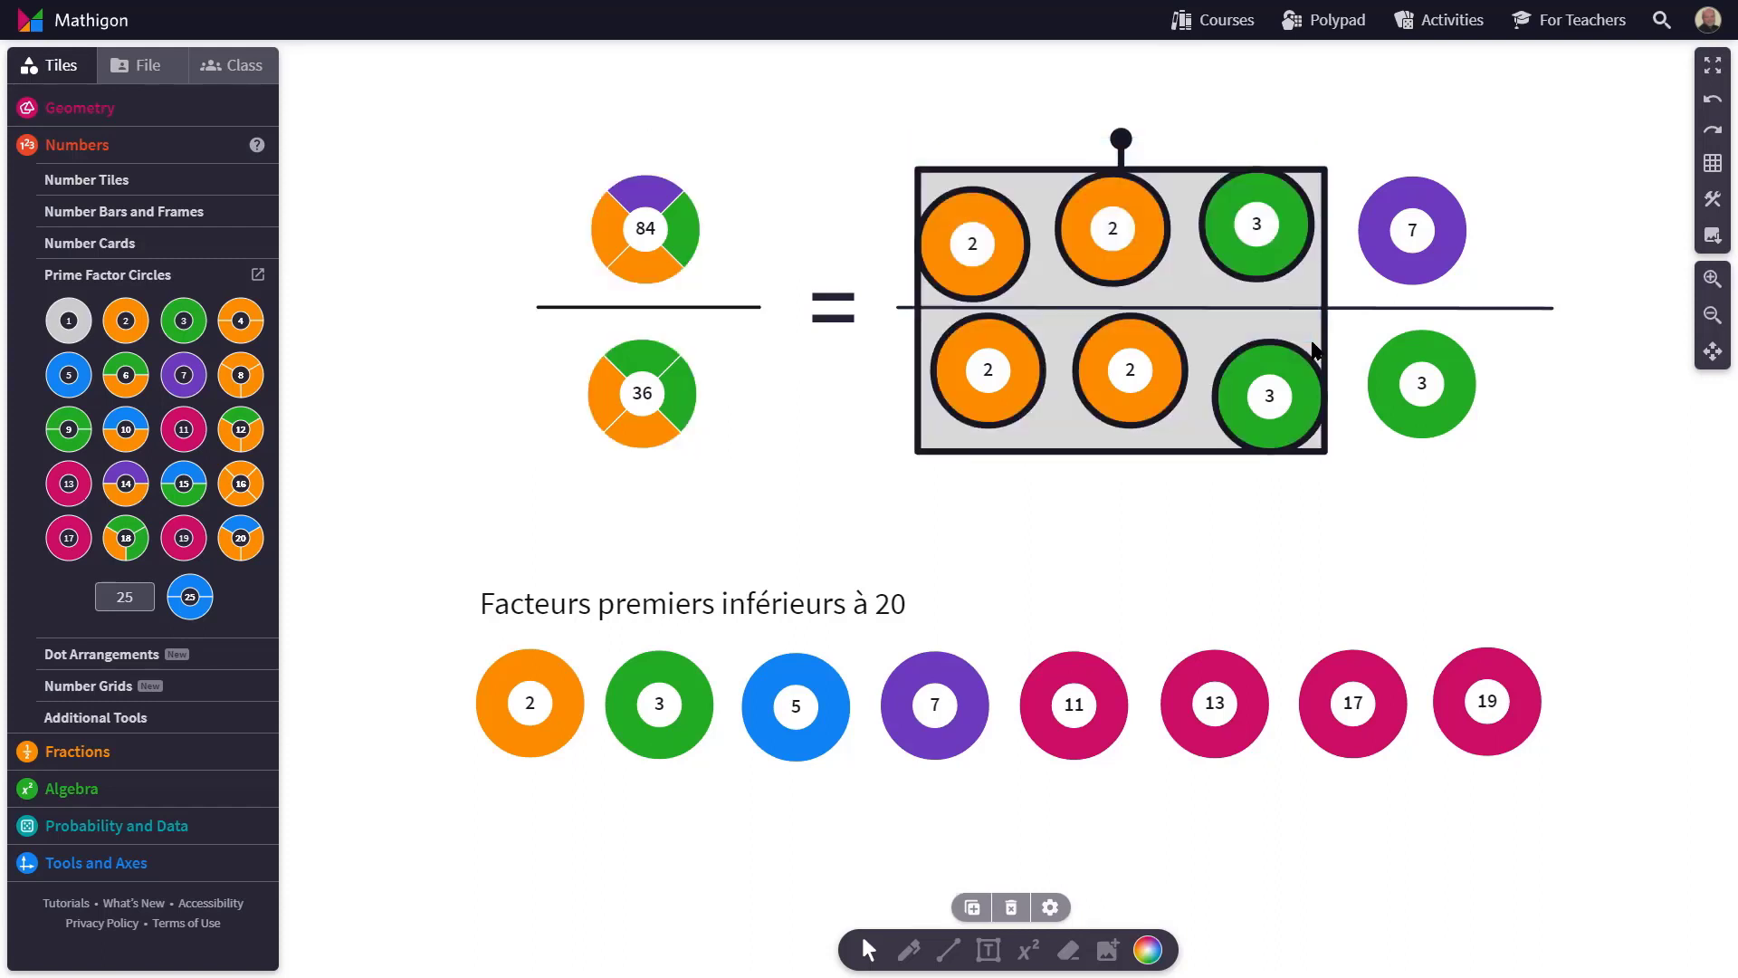
pyautogui.press('Delete')
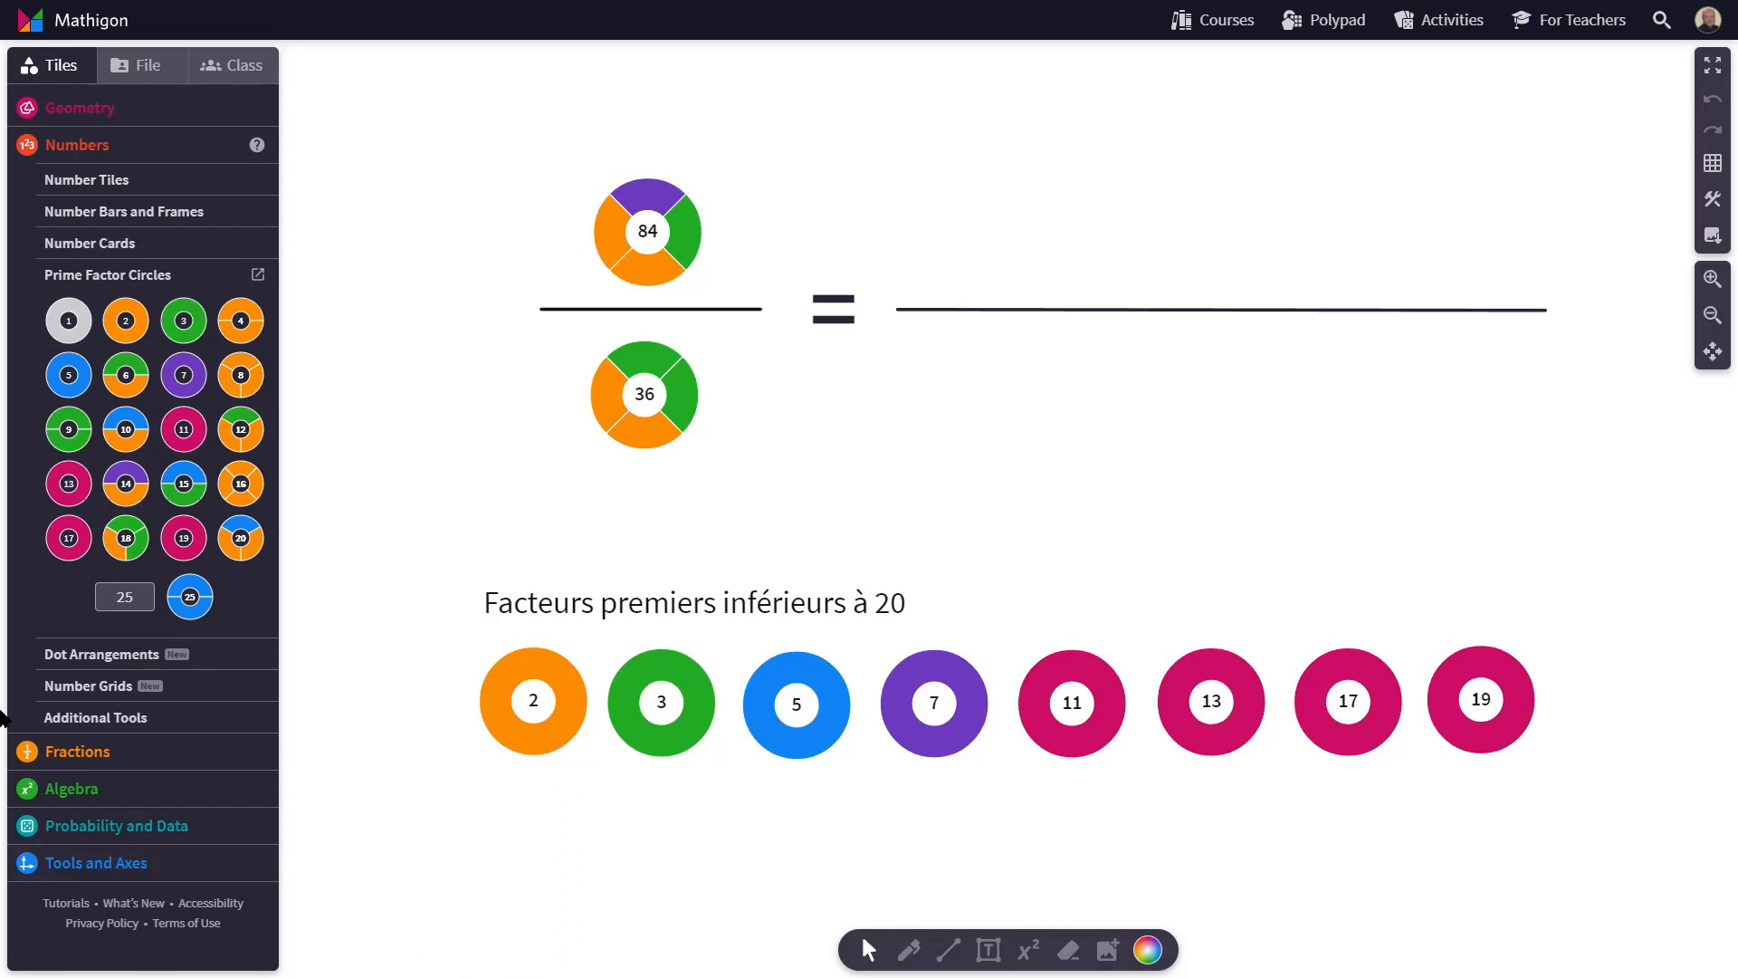
# - Create a prime factor circle for 682 and put it in the numerator in place of the 84 circle
pyautogui.doubleClick(142, 599)
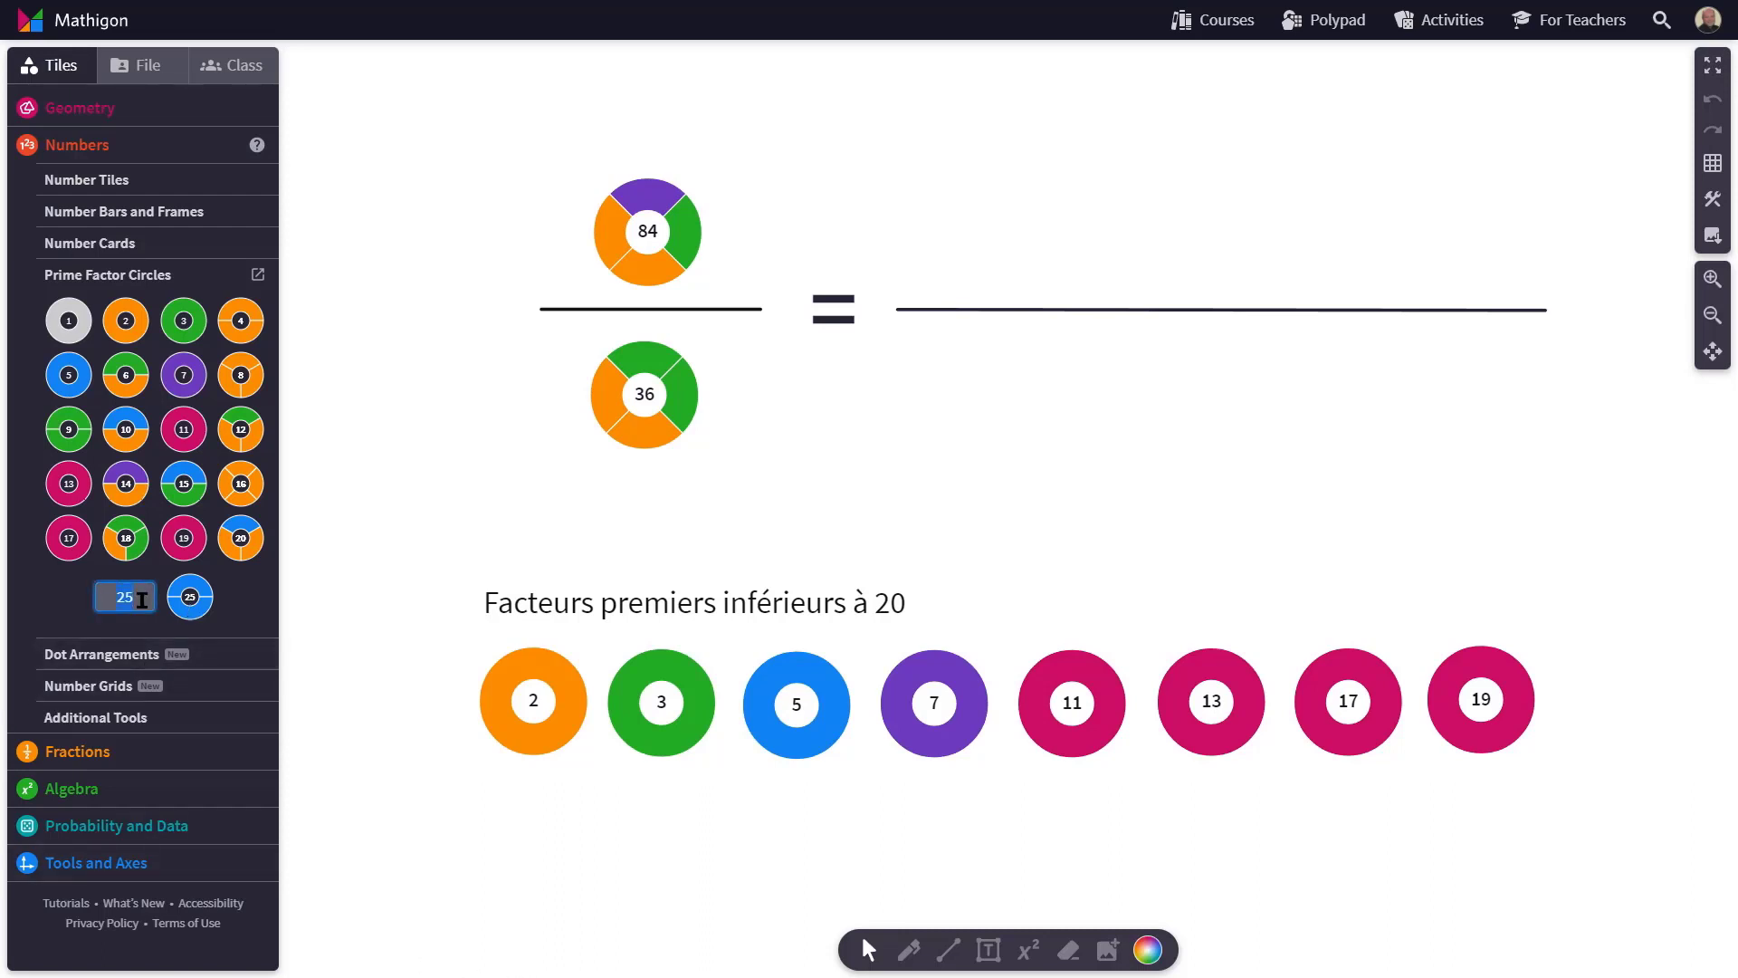
pyautogui.write('682')
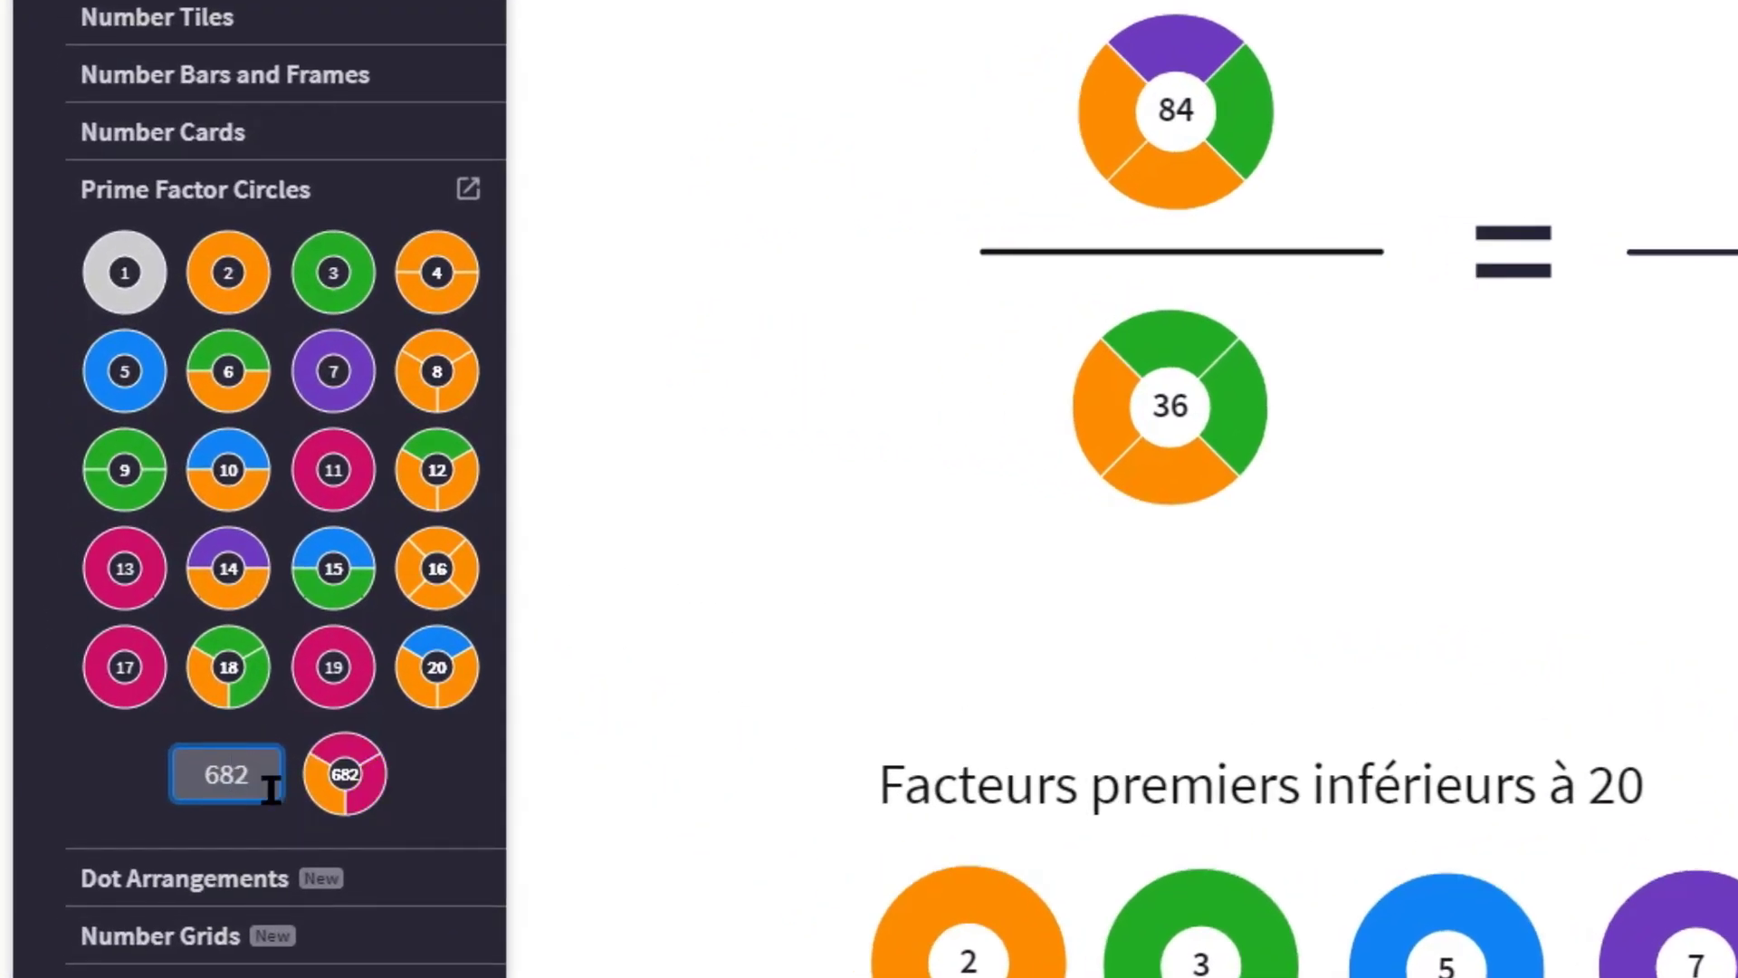
pyautogui.moveTo(348, 788); pyautogui.dragTo(1175, 133)
pyautogui.press('Delete')
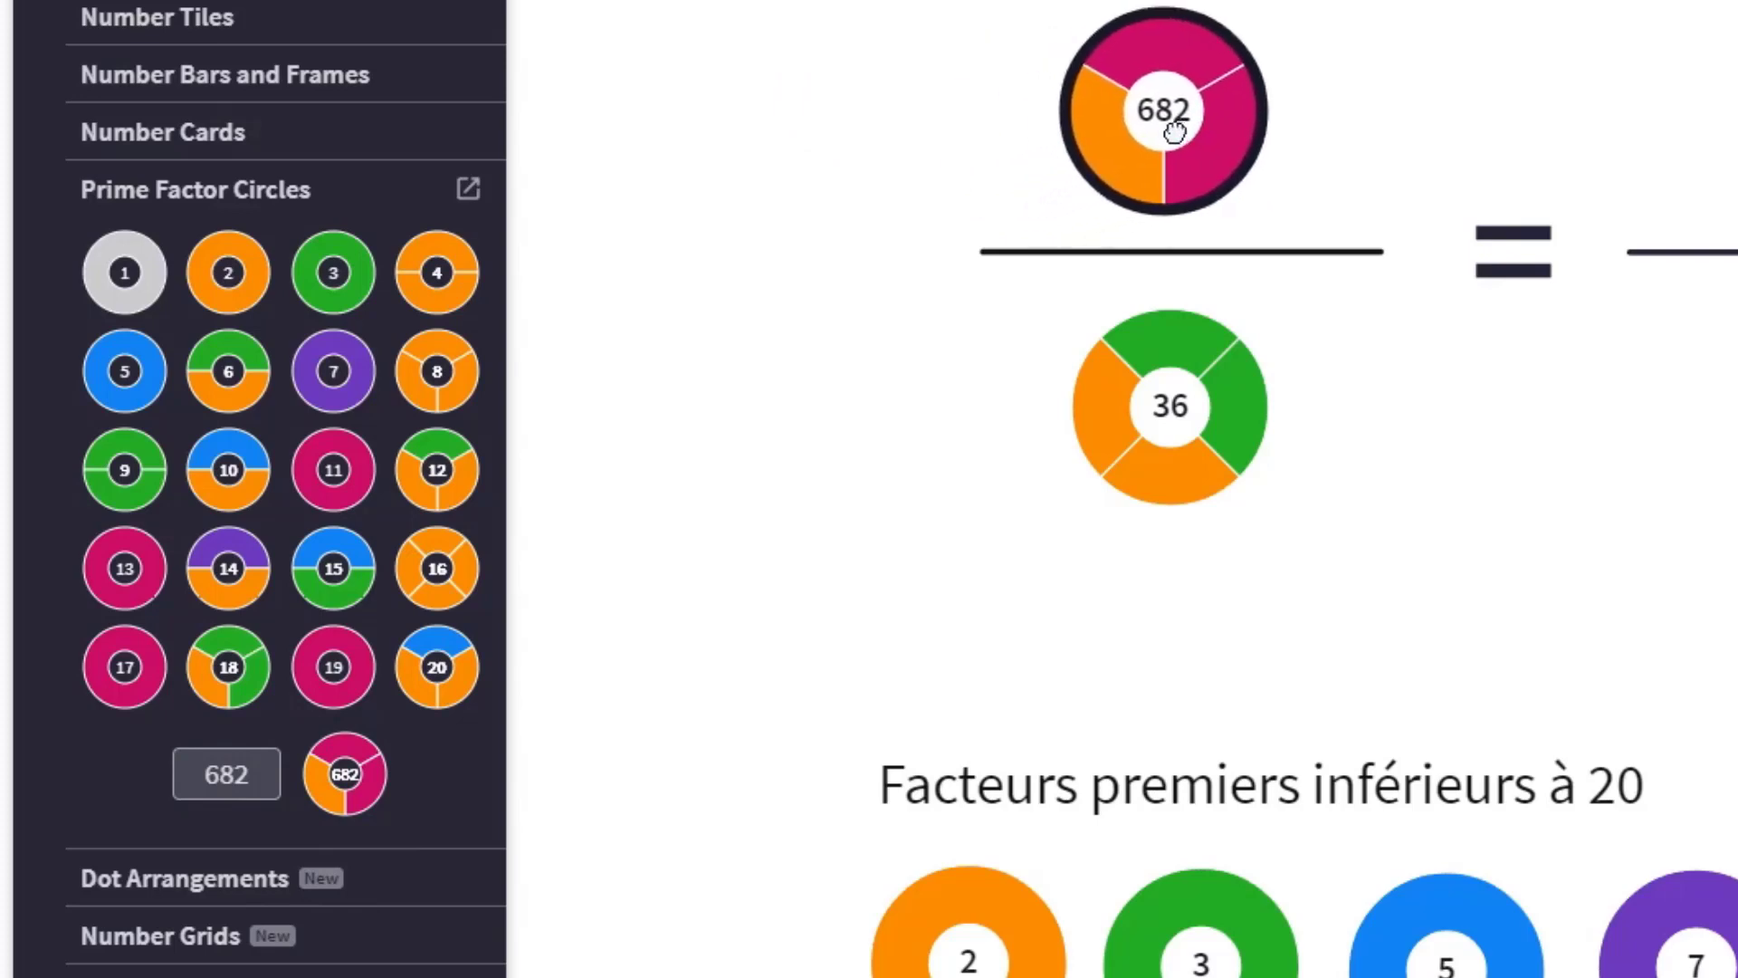
# - Create a prime factor circle for 496 and put it in the denominator in place of the 36 circle
pyautogui.doubleClick(261, 770)
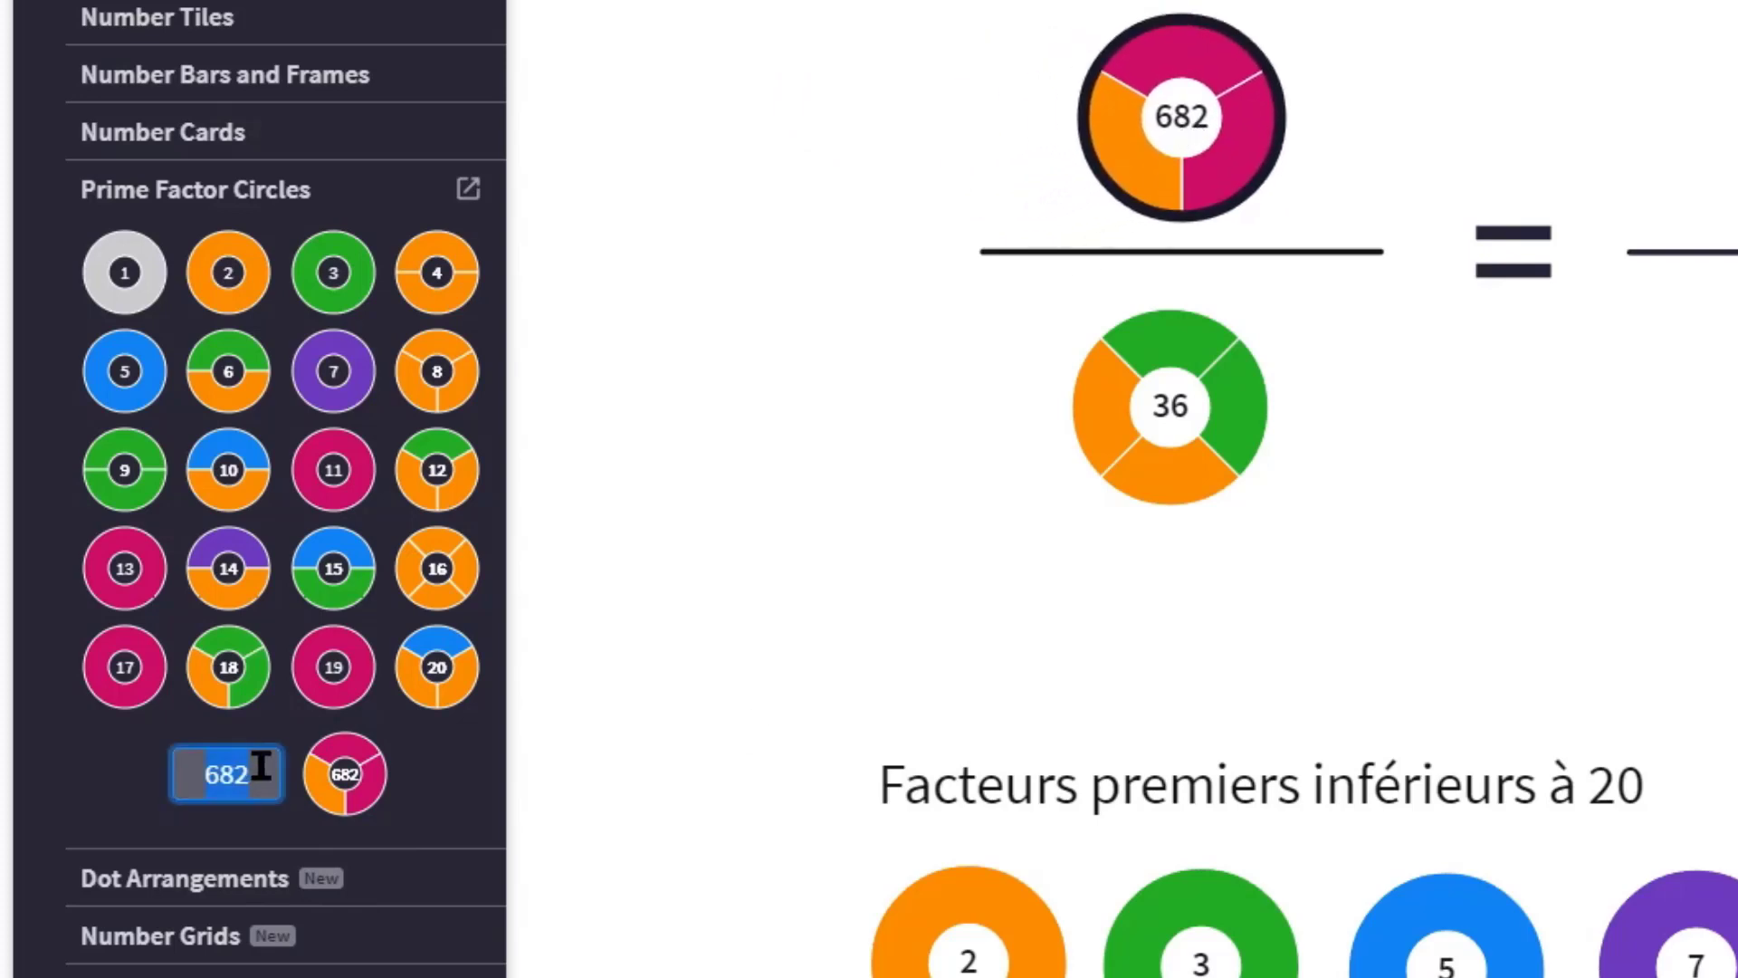
pyautogui.write('496')
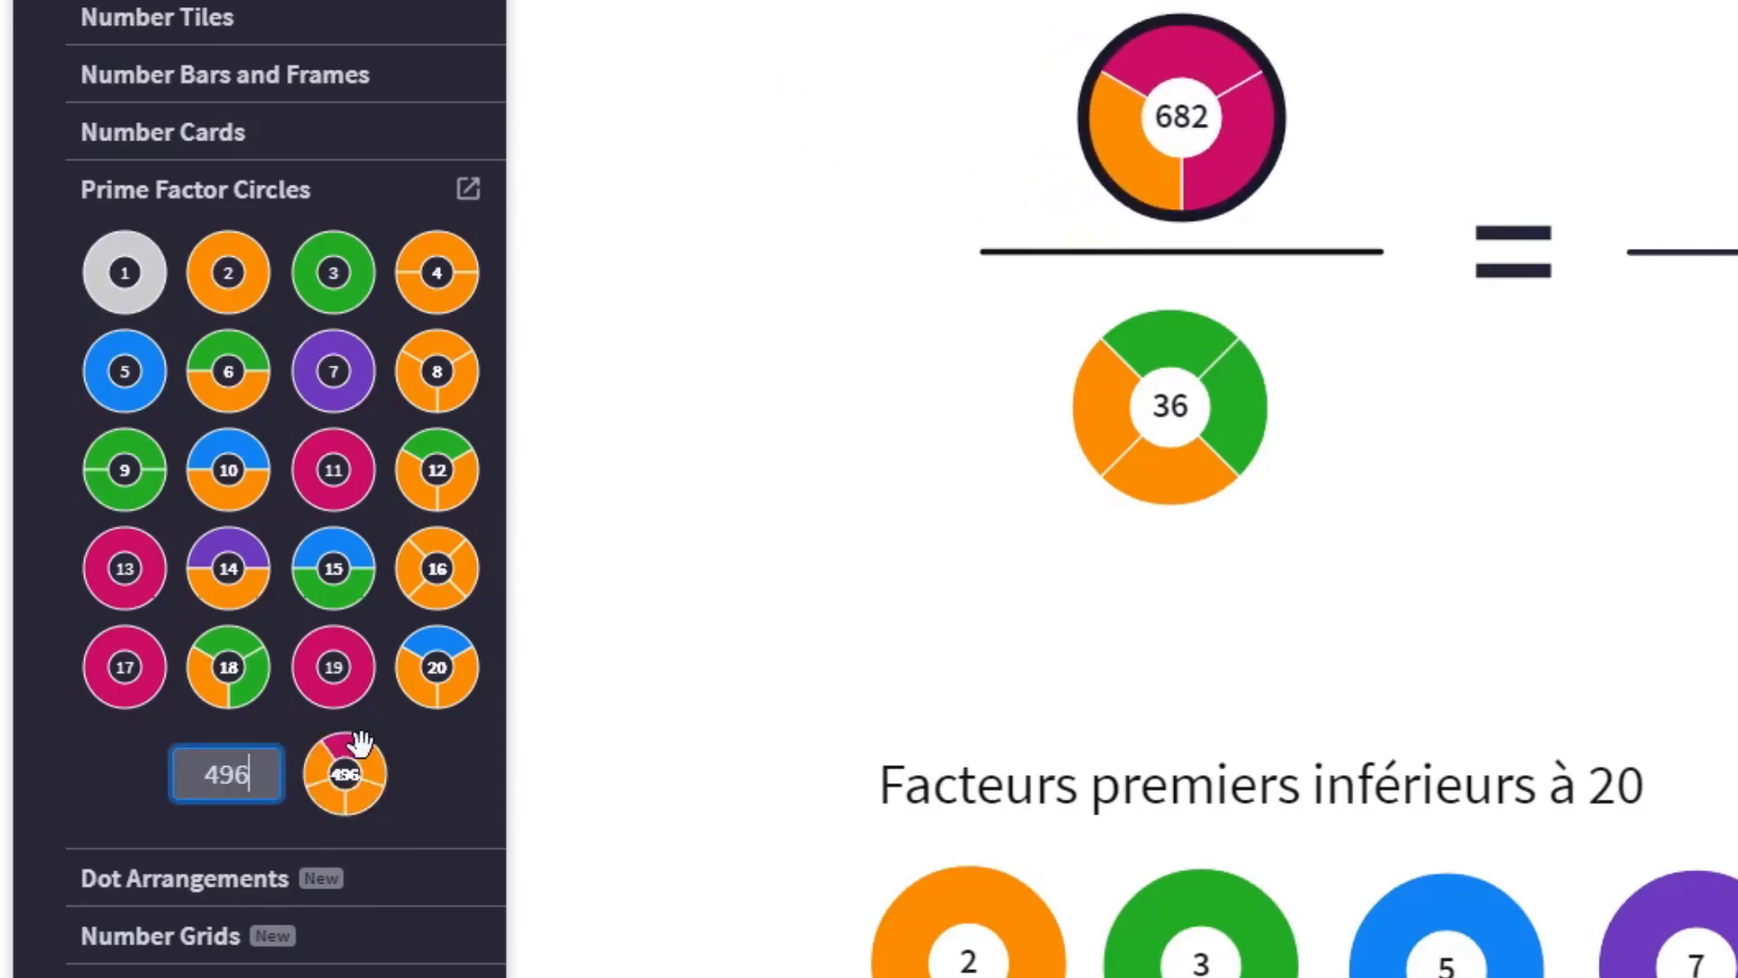
pyautogui.moveTo(344, 774); pyautogui.dragTo(1183, 408)
pyautogui.press('Delete')
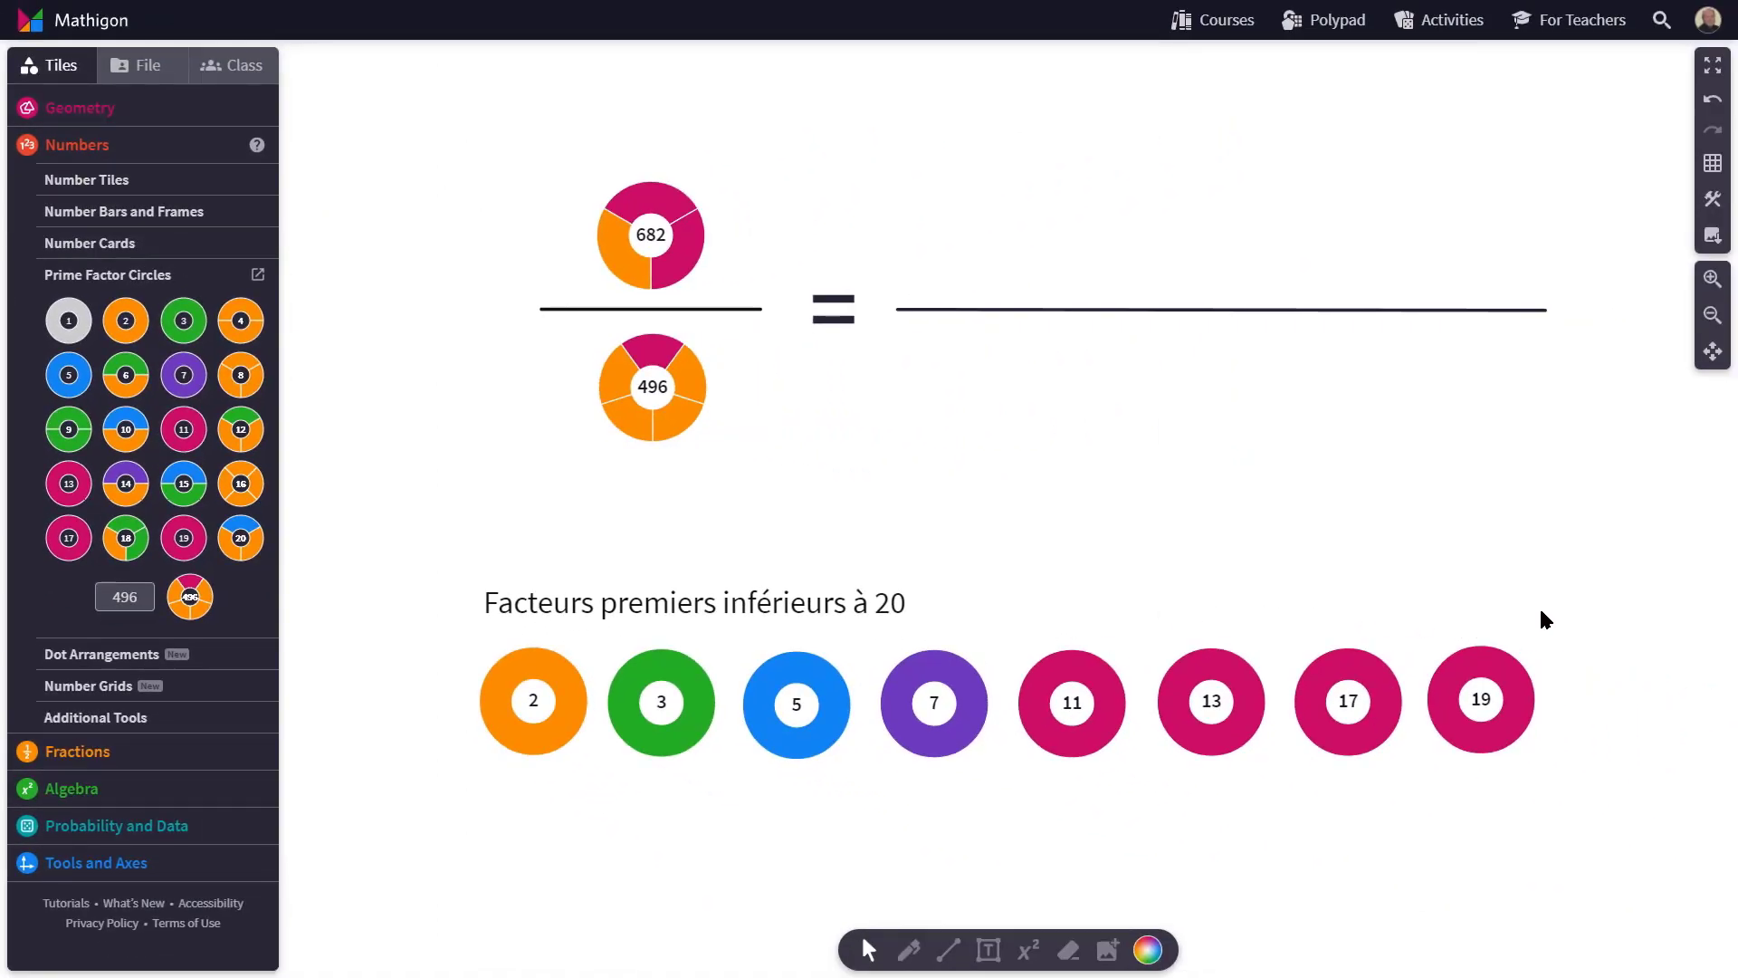
# - Duplicate the 682 circle and split the copy into 2, 11 and 31 above the long fraction line
pyautogui.click(664, 240)
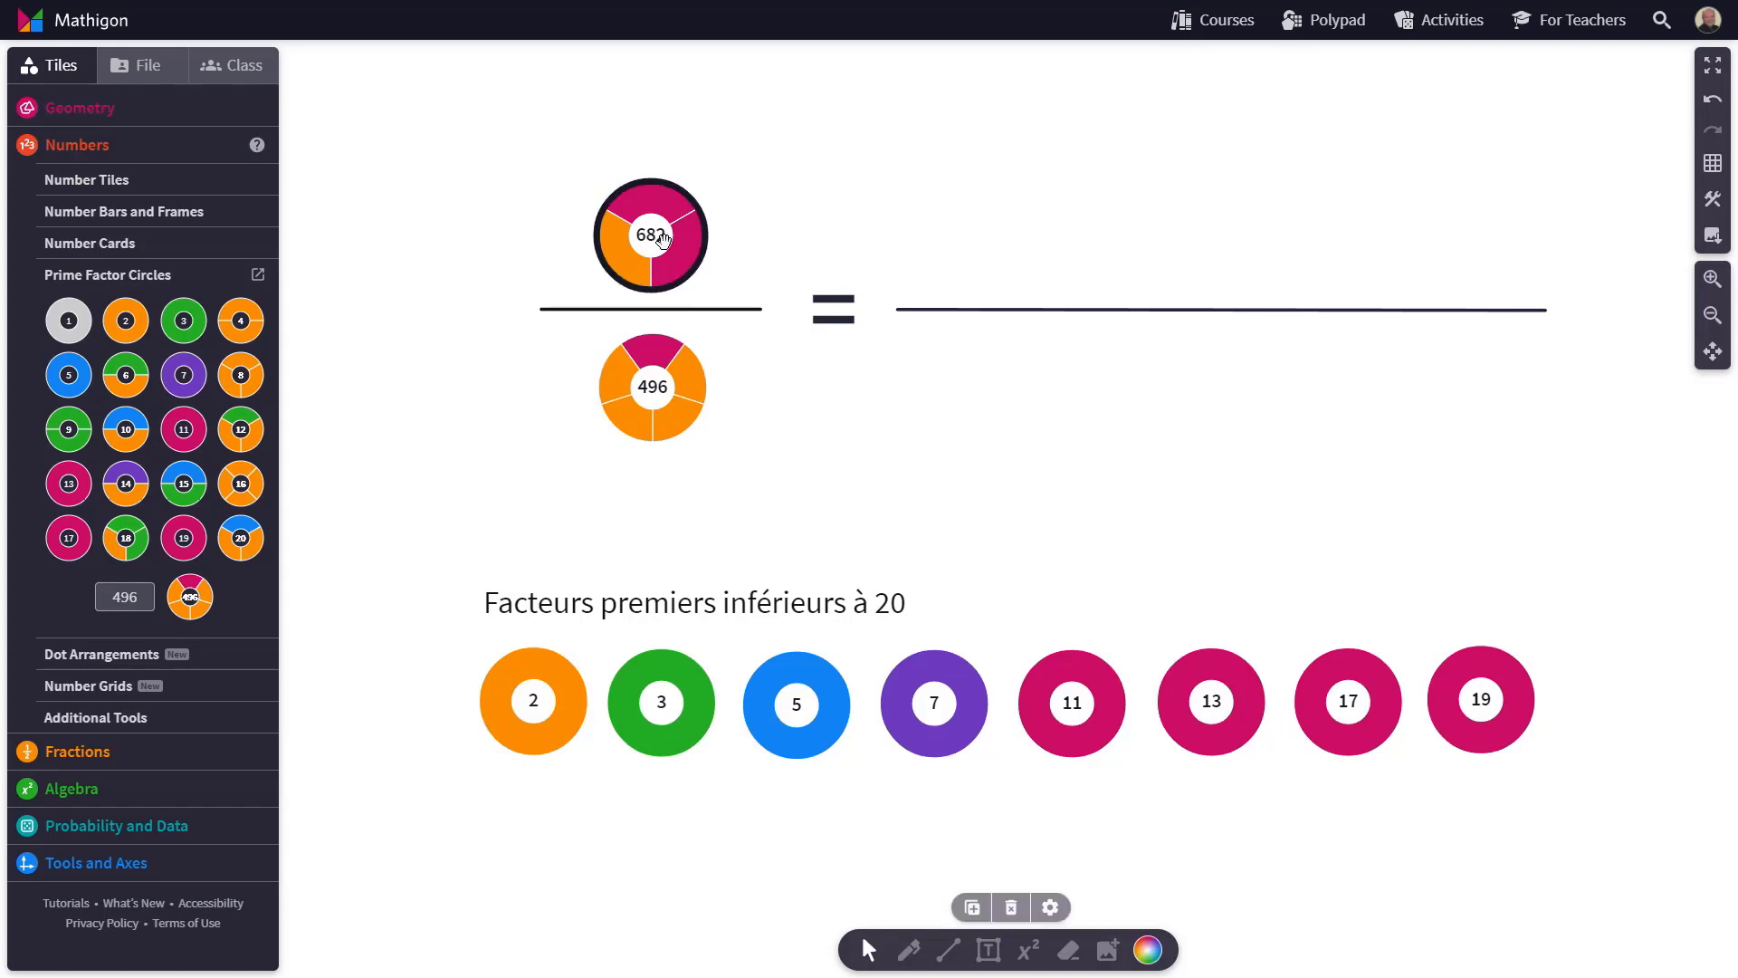
pyautogui.hotkey('ctrl', 'v')
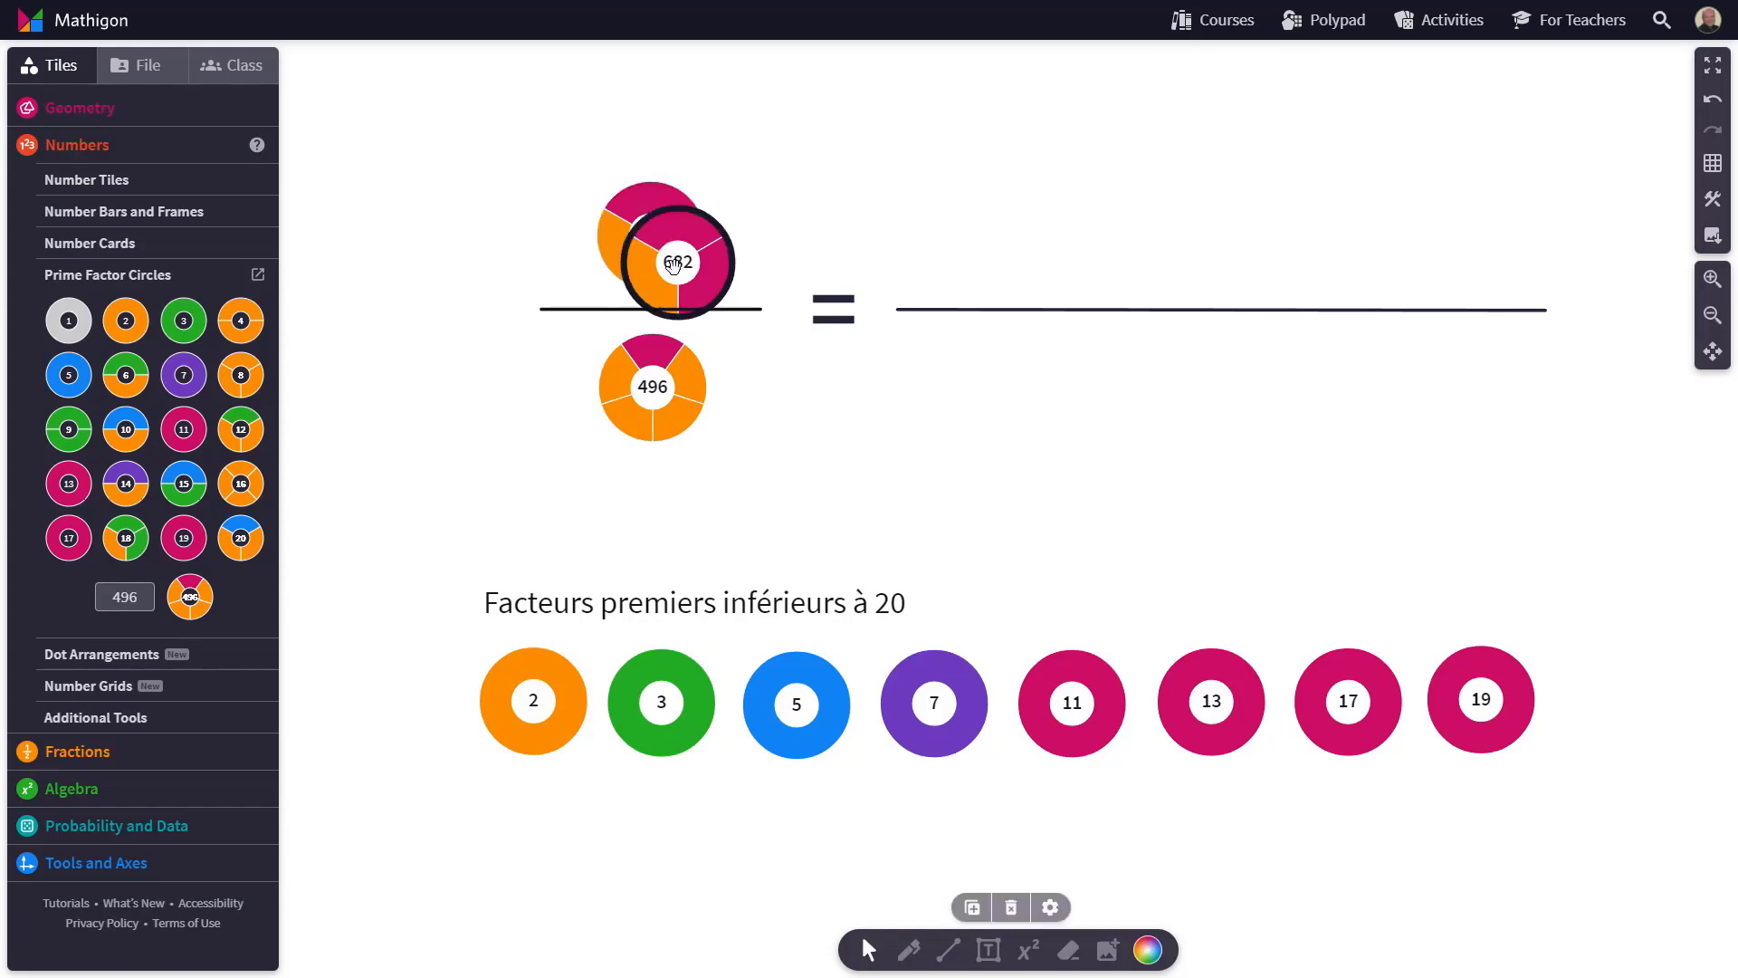
pyautogui.moveTo(674, 265); pyautogui.dragTo(975, 237)
pyautogui.moveTo(935, 155); pyautogui.dragTo(1142, 226)
pyautogui.moveTo(953, 146); pyautogui.dragTo(1328, 255)
# - Duplicate the 496 circle and split the copy into 2, 8 and 31 below the long fraction line
pyautogui.click(657, 395)
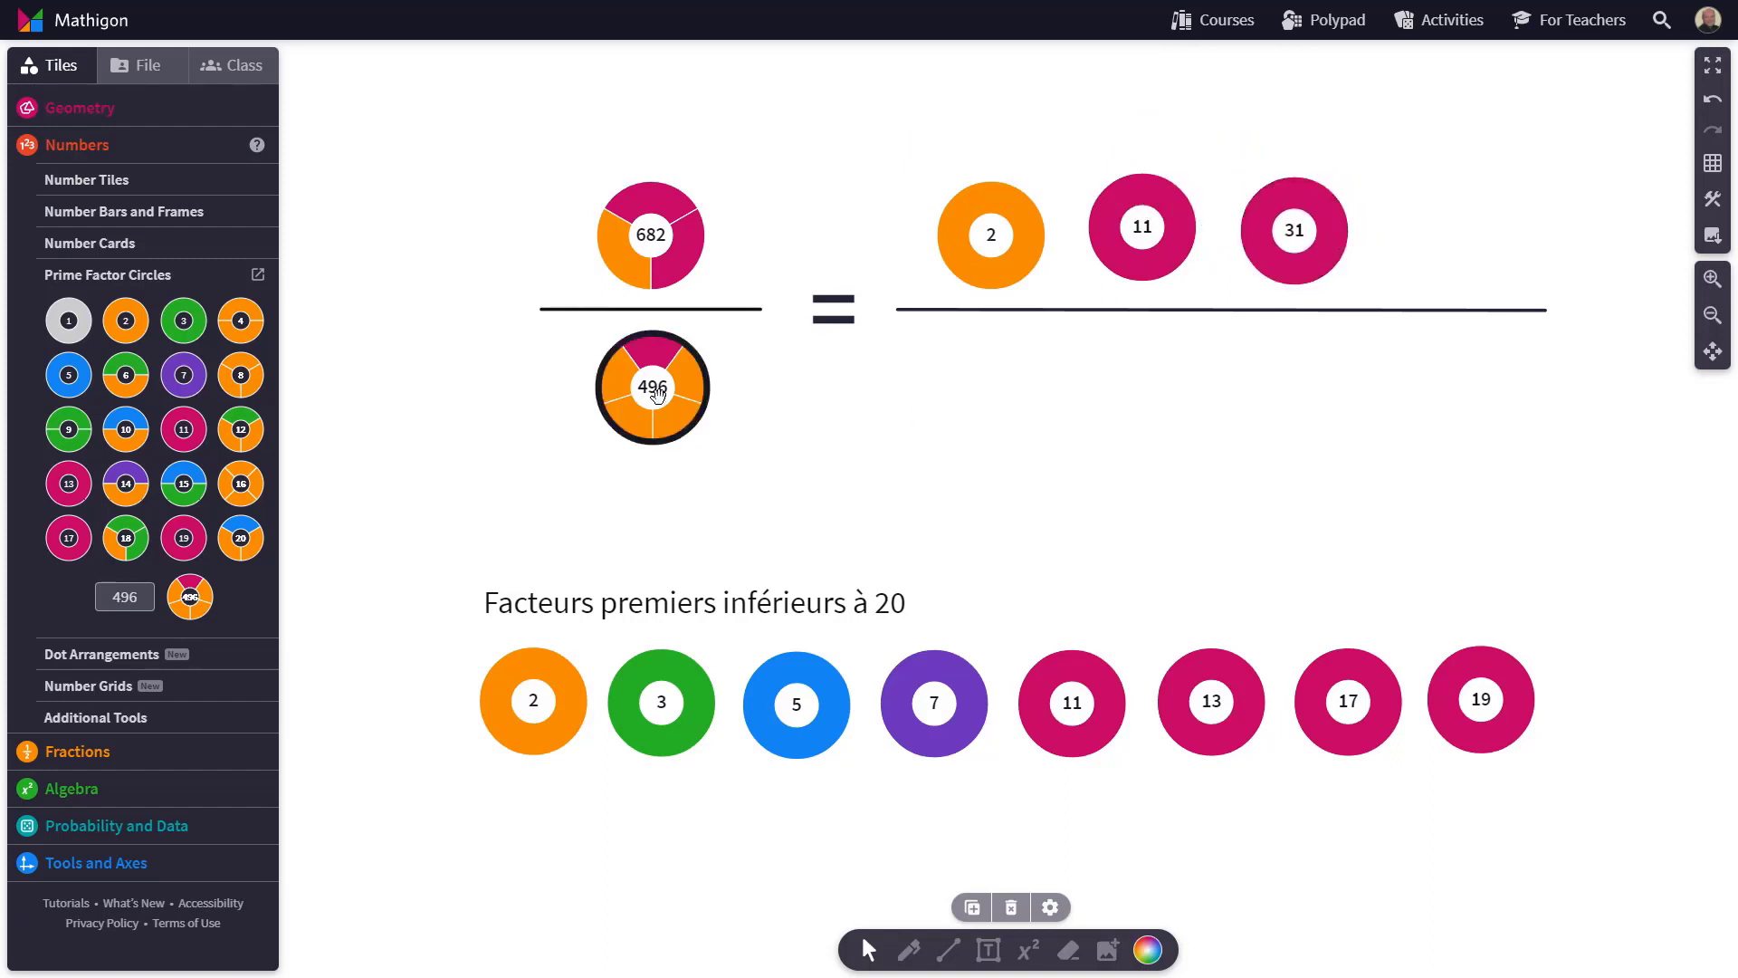
pyautogui.moveTo(657, 395); pyautogui.dragTo(976, 364)
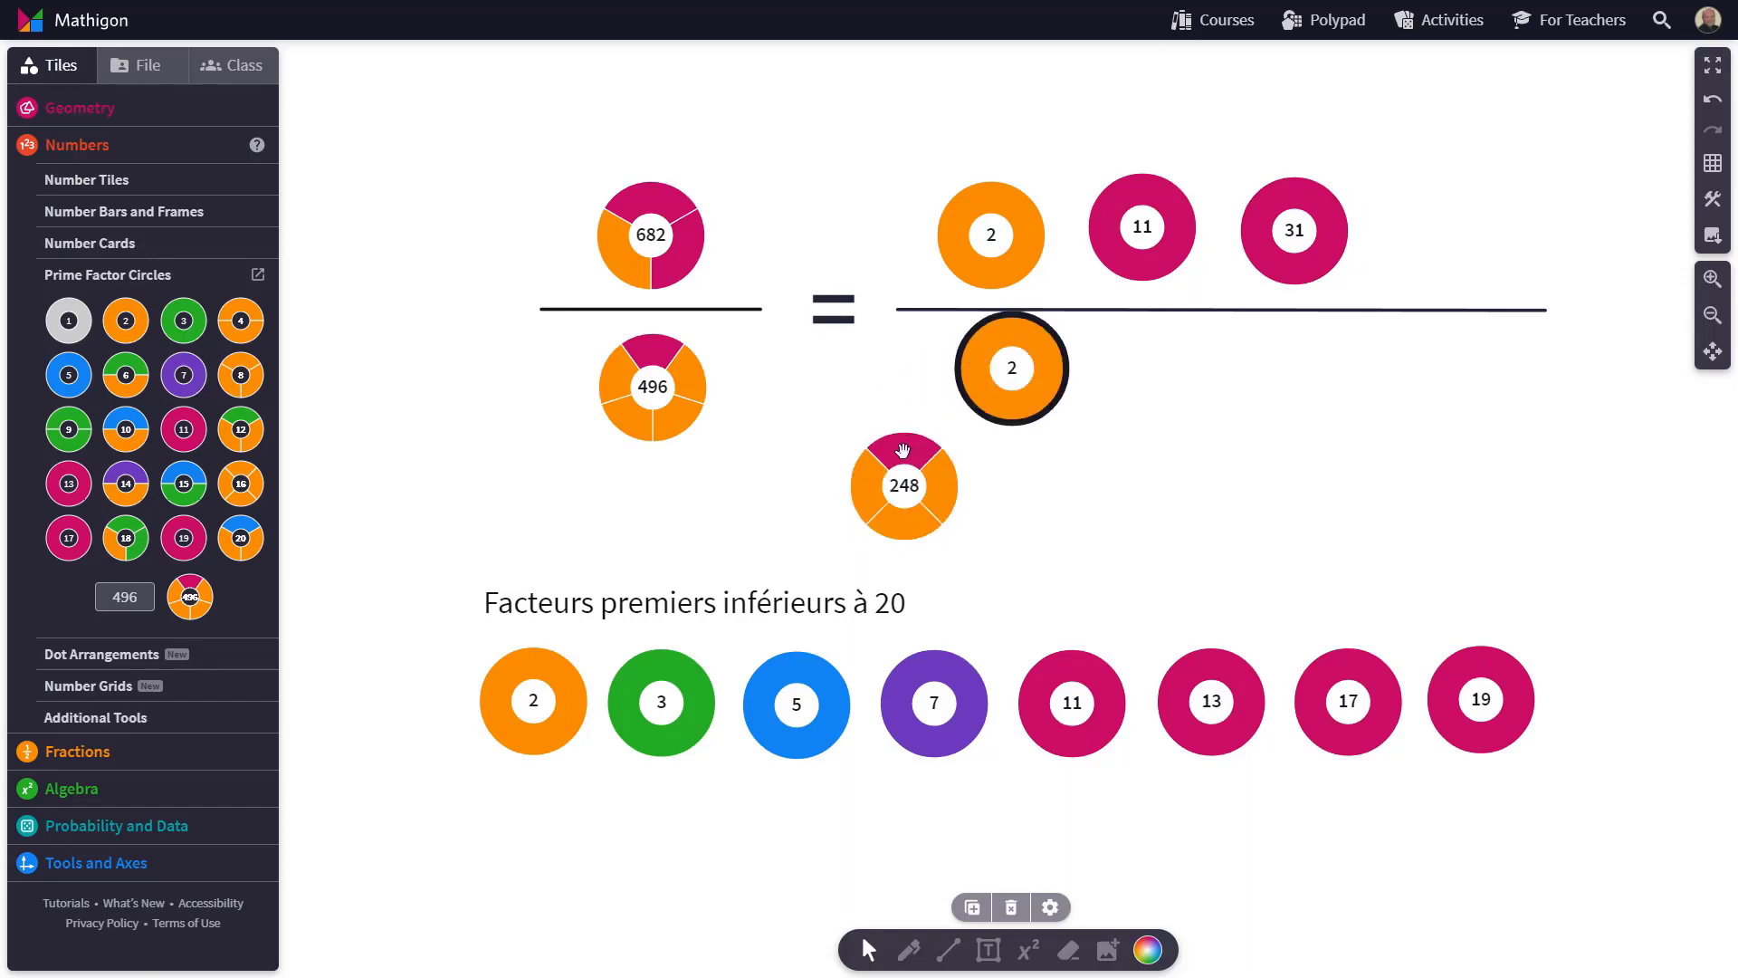
pyautogui.moveTo(908, 446); pyautogui.dragTo(1178, 383)
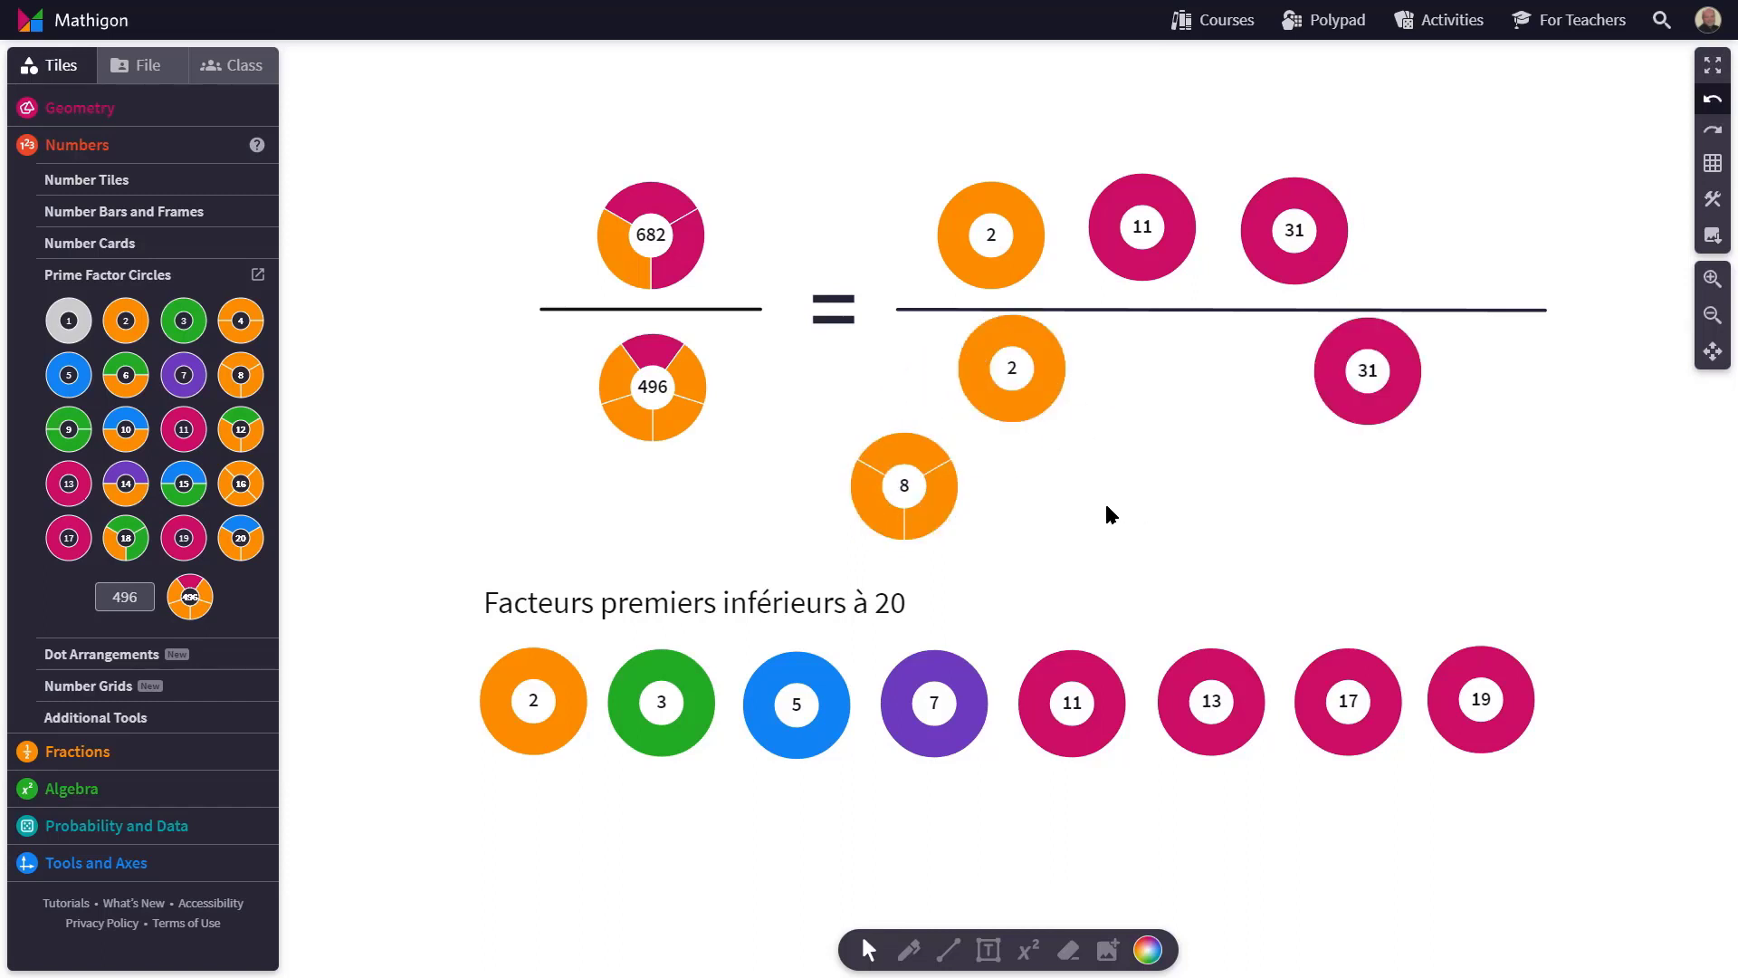
pyautogui.moveTo(918, 492); pyautogui.dragTo(1189, 465)
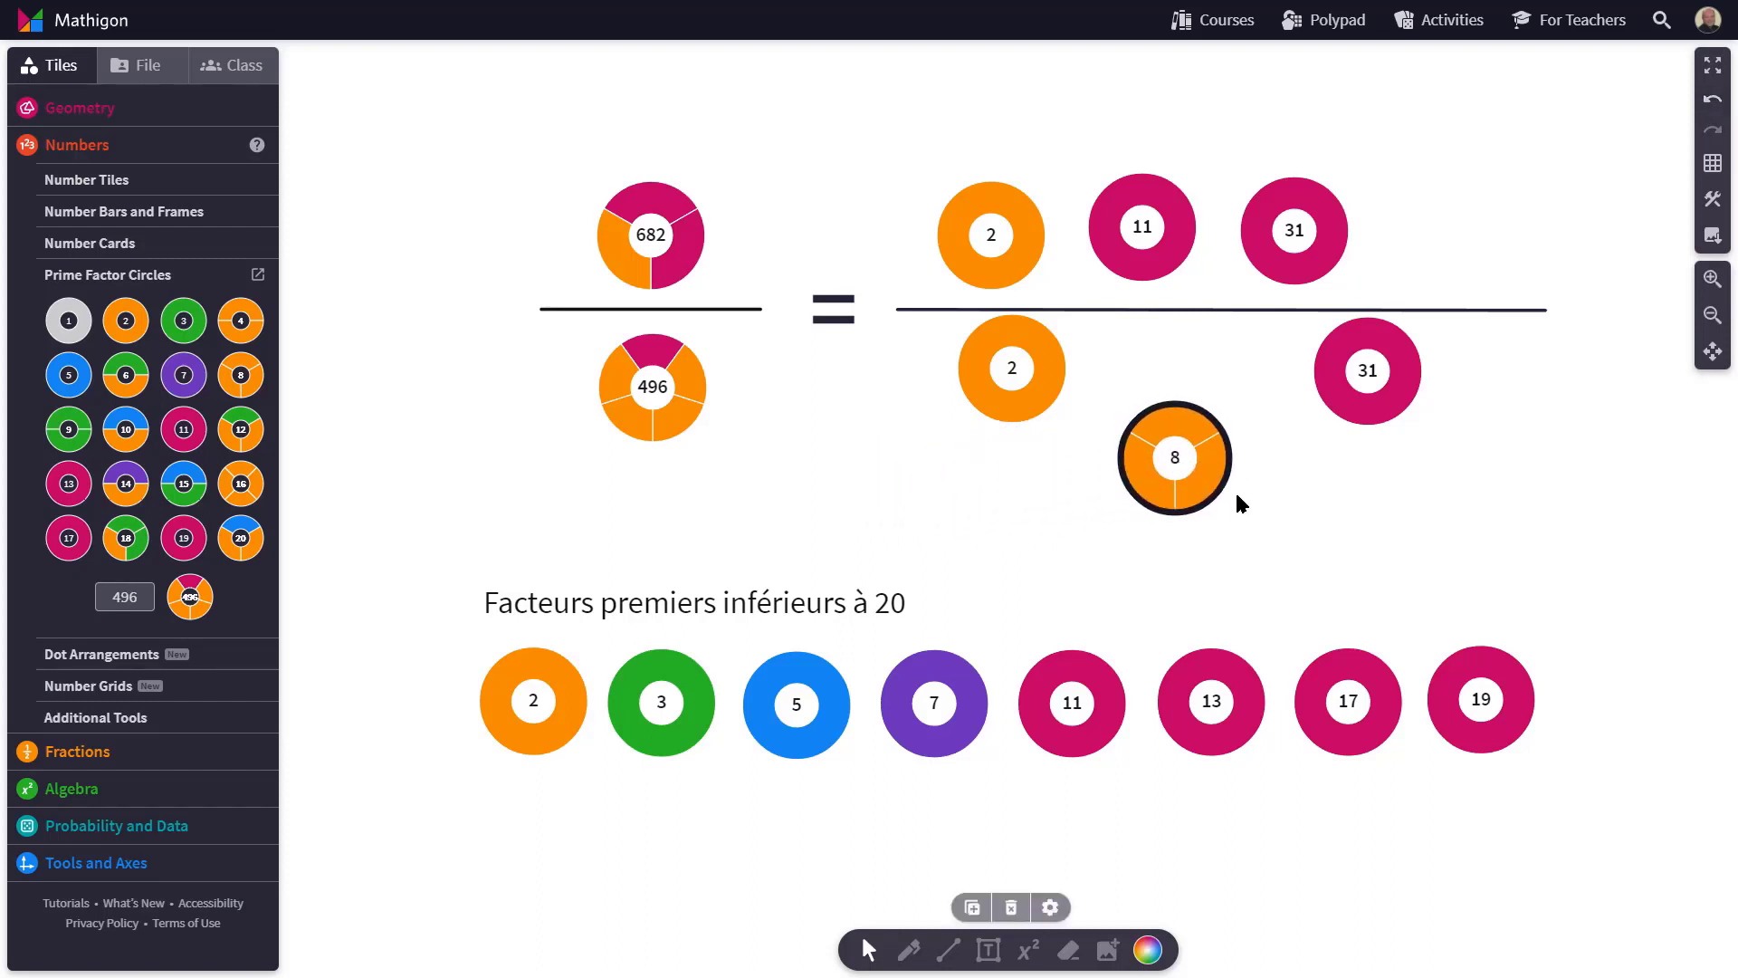
pyautogui.moveTo(1175, 463); pyautogui.dragTo(1189, 382)
# - Delete the common factors 2 and 31 from the factored numerator and denominator of 682/496
pyautogui.moveTo(930, 149); pyautogui.dragTo(1068, 407)
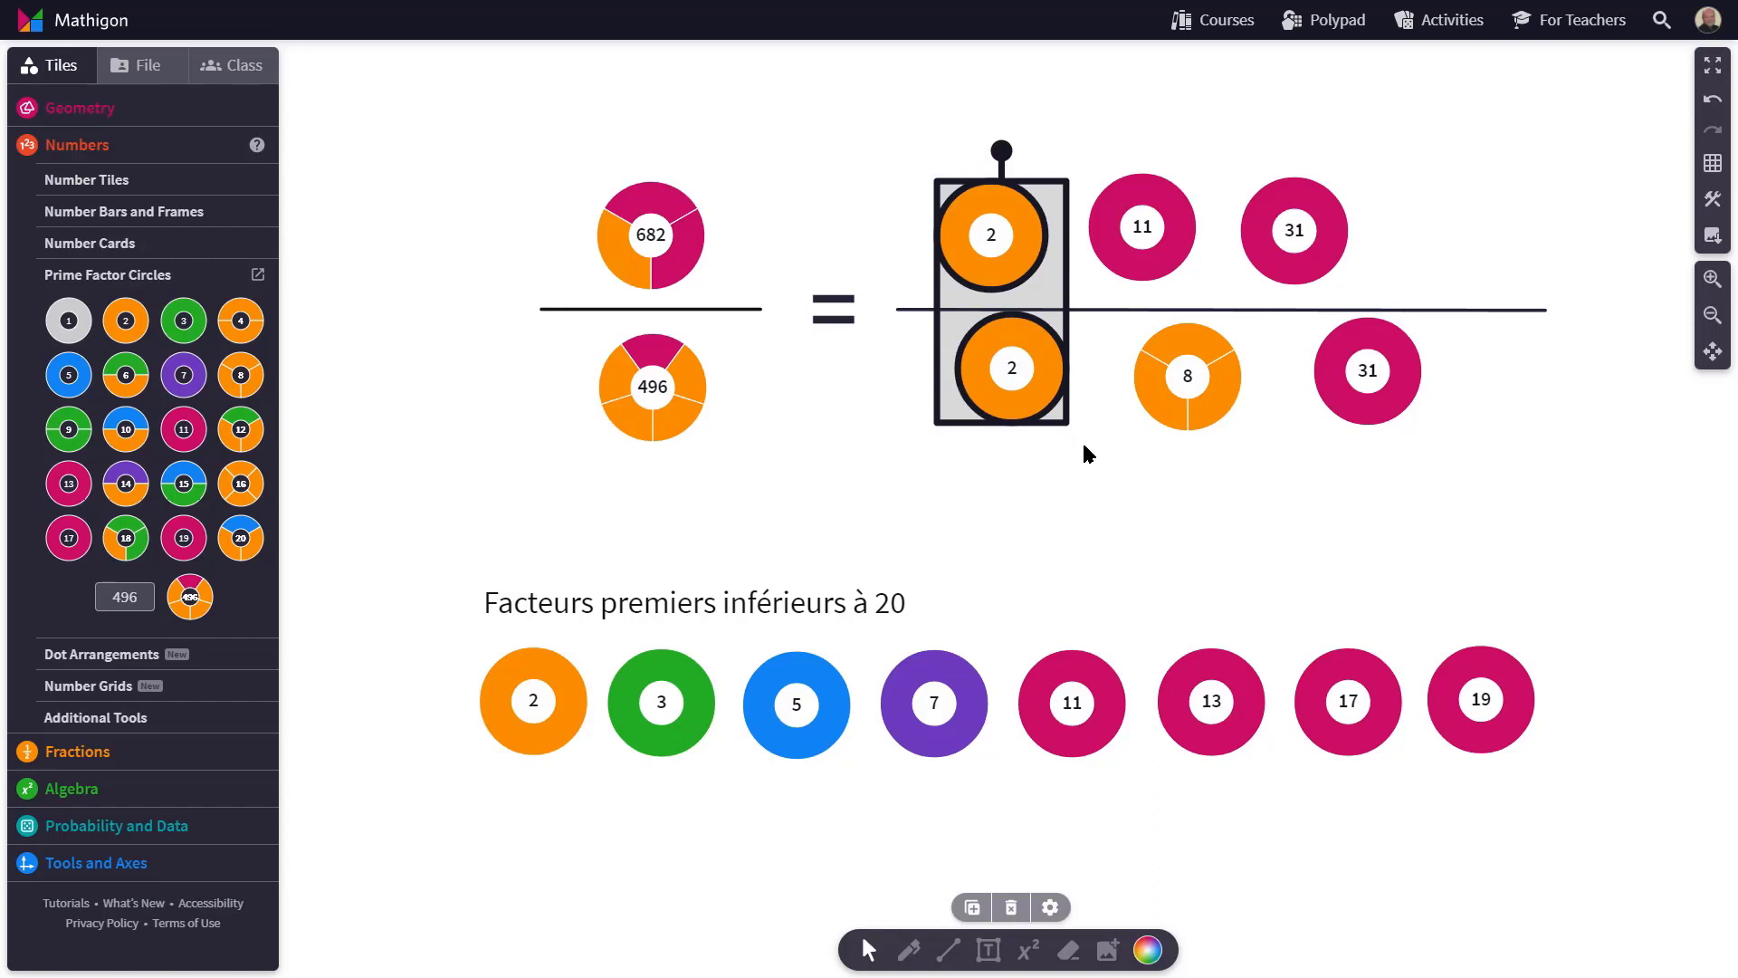
pyautogui.press('Delete')
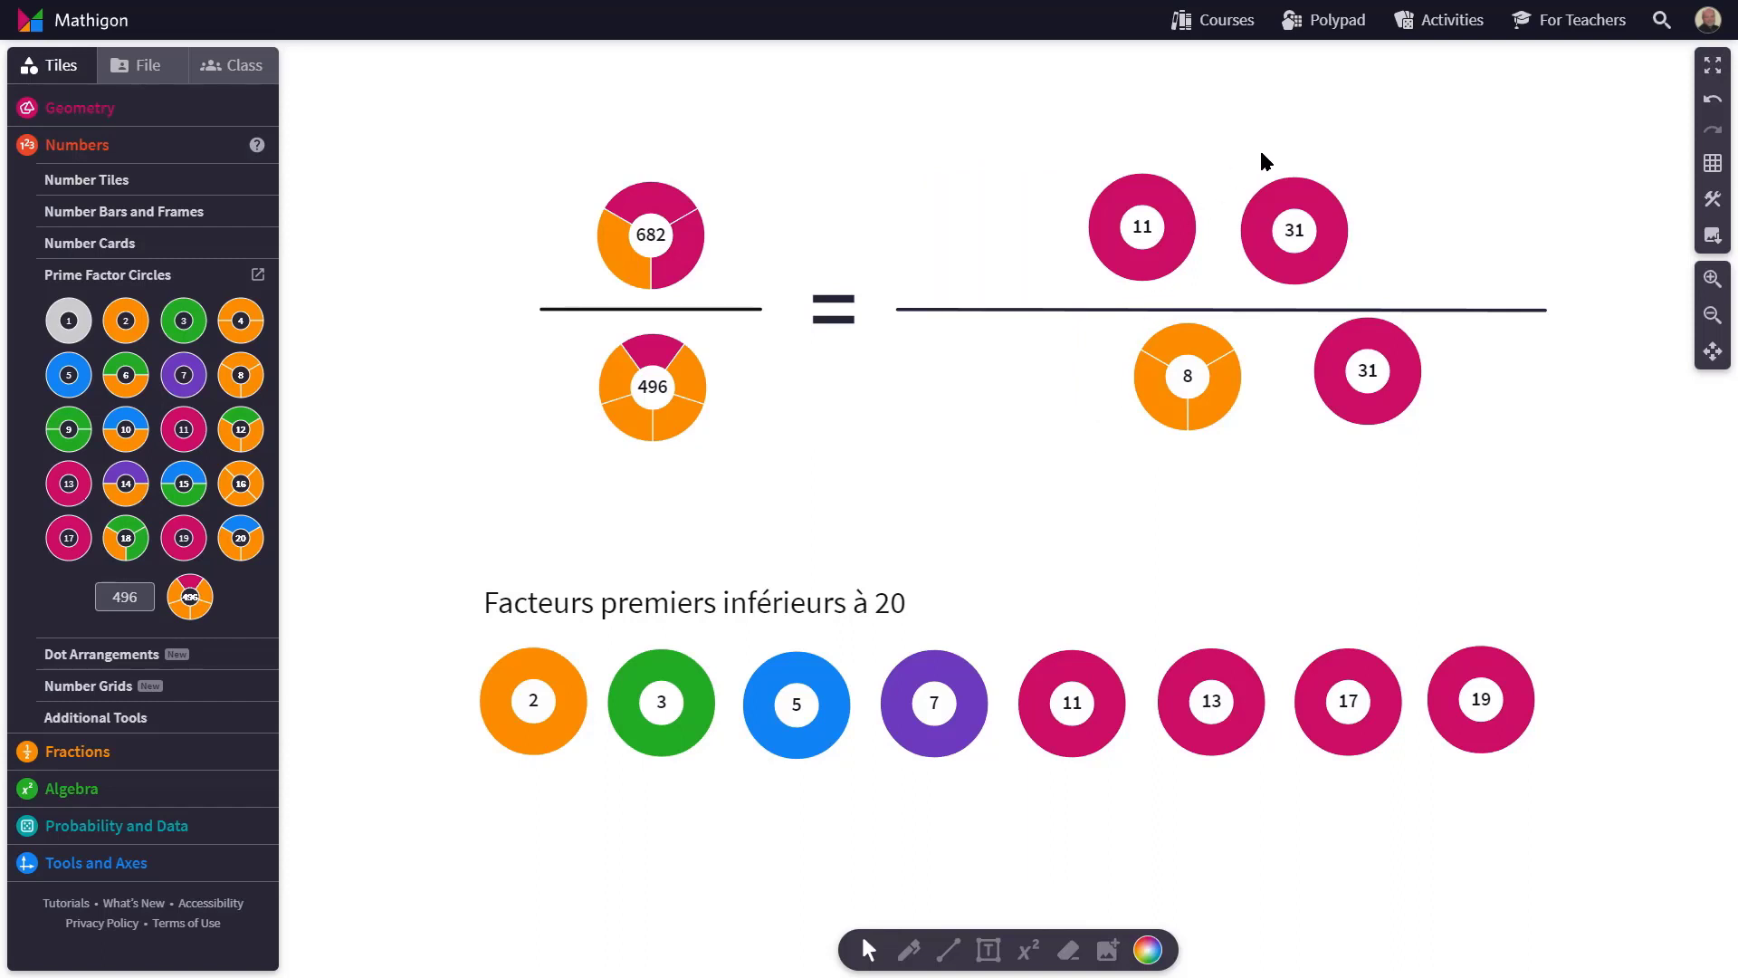
pyautogui.moveTo(1262, 153); pyautogui.dragTo(1412, 333)
pyautogui.press('Delete')
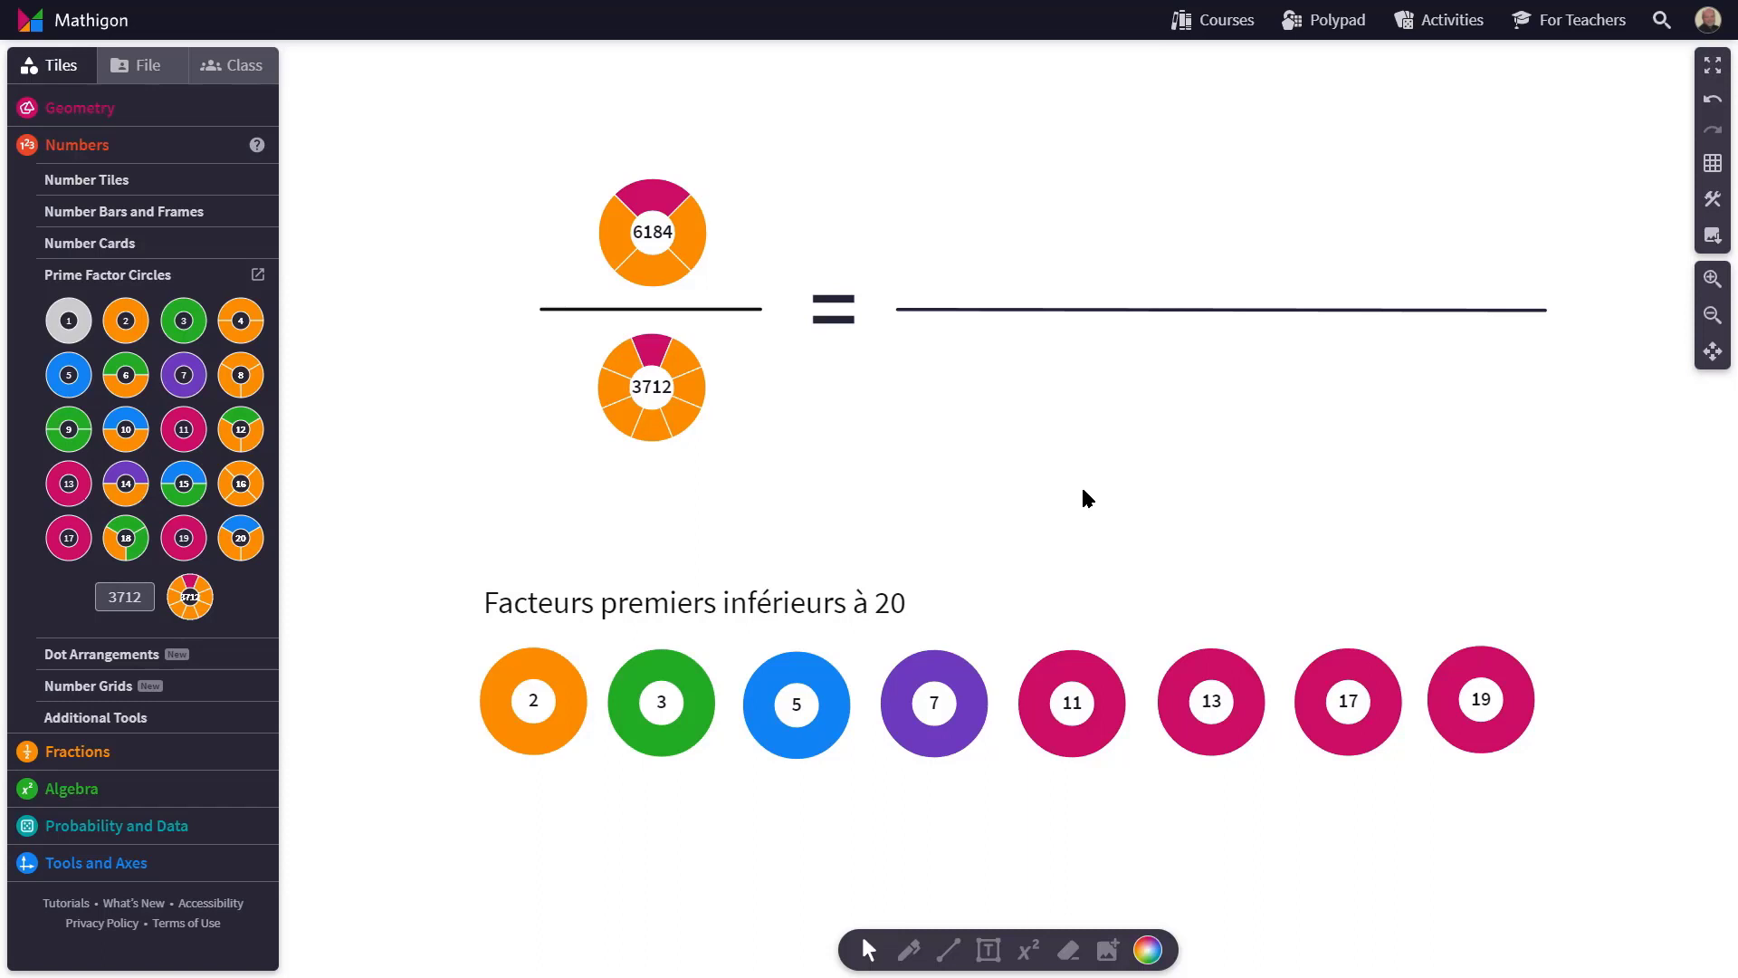
# - Duplicate the 6184 circle and split the copy into 2, 2, 2 and 773 above the long fraction line
pyautogui.click(658, 254)
pyautogui.hotkey('ctrl', 'v')
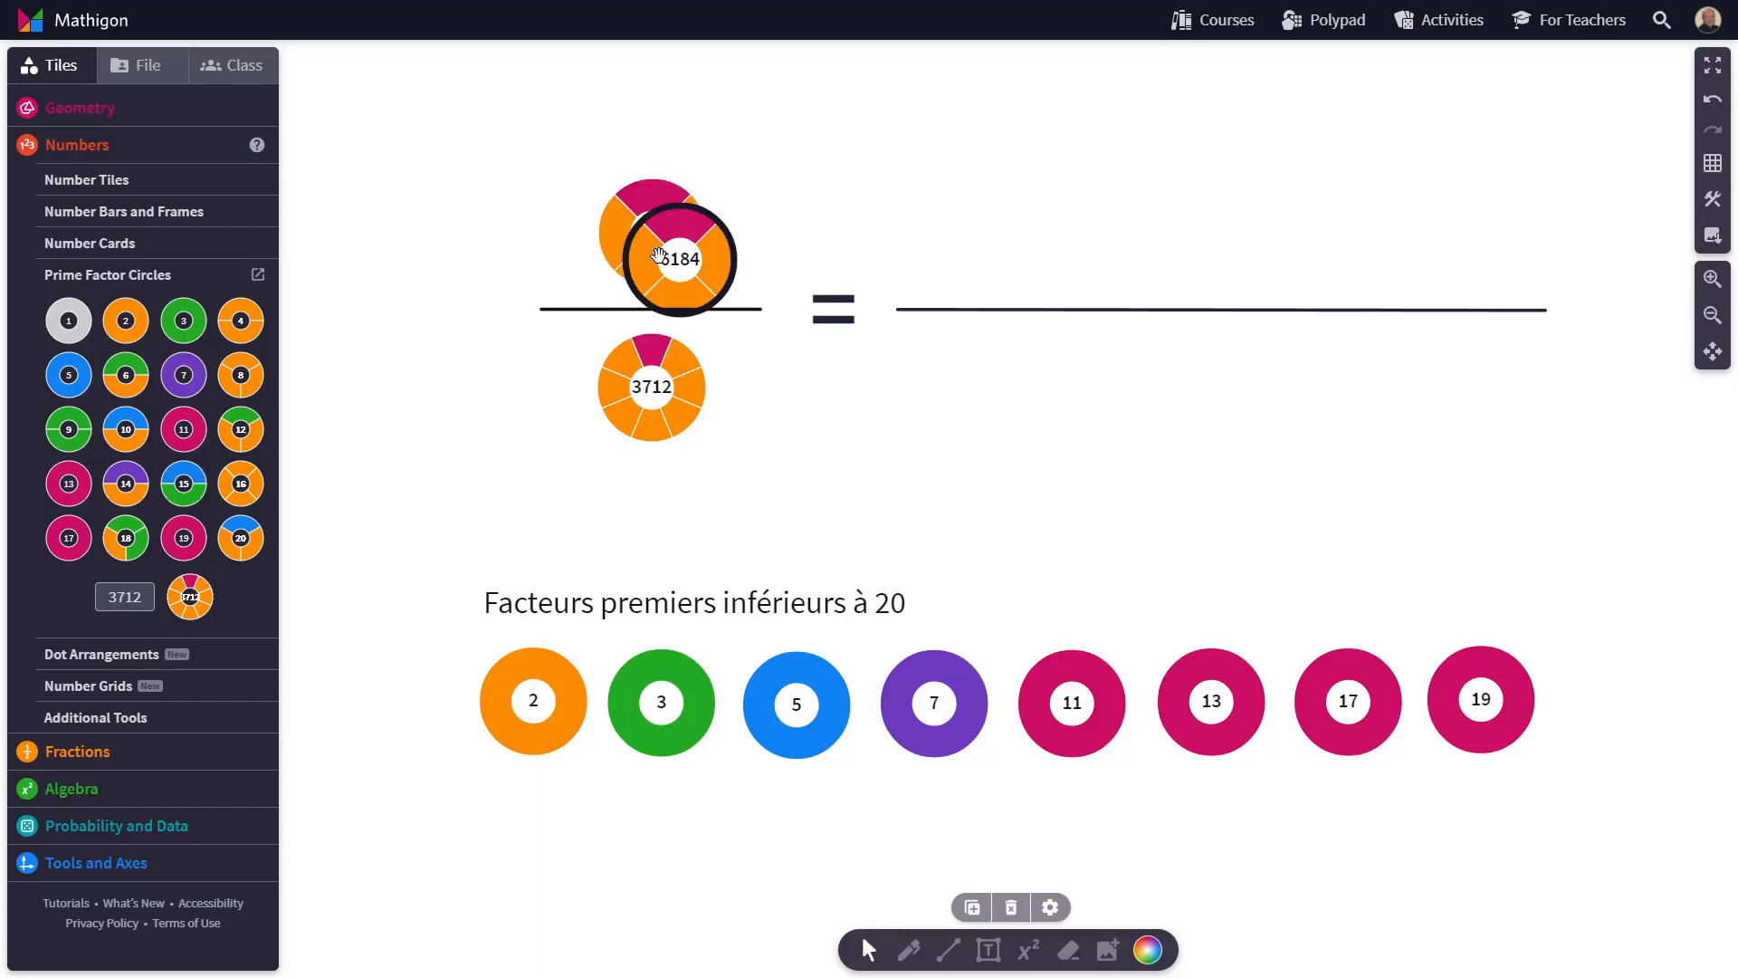
pyautogui.moveTo(674, 266); pyautogui.dragTo(941, 263)
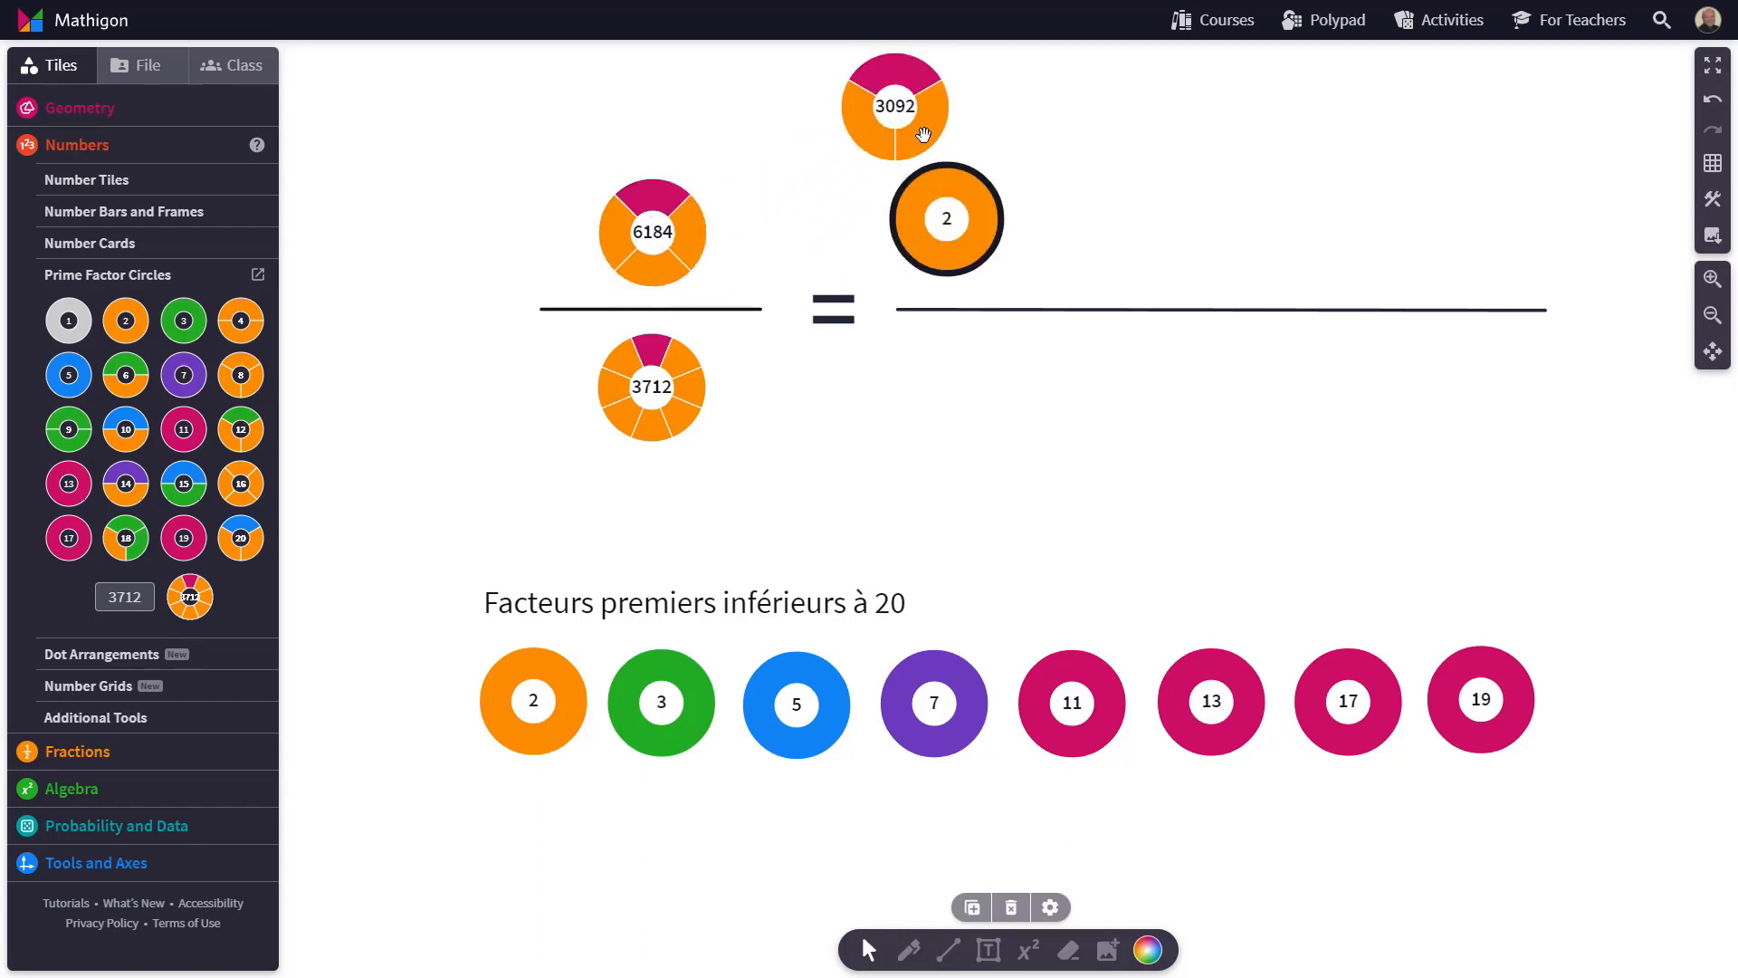
pyautogui.moveTo(923, 134); pyautogui.dragTo(1113, 217)
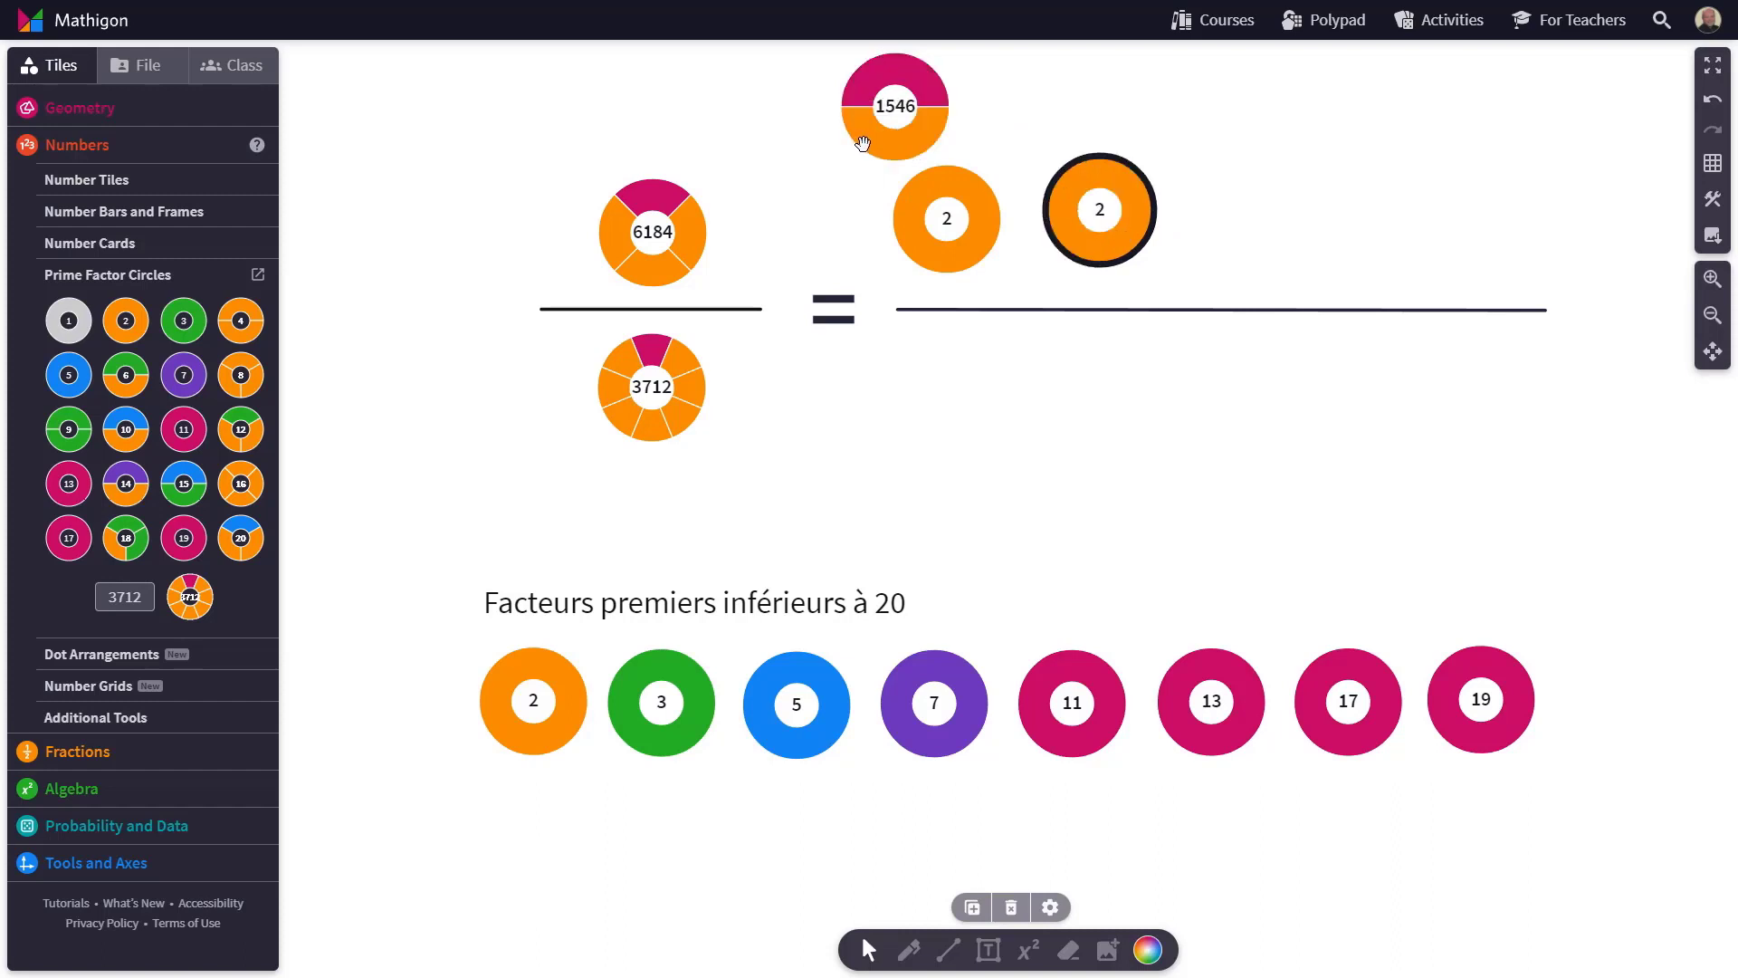
pyautogui.moveTo(861, 144); pyautogui.dragTo(1222, 217)
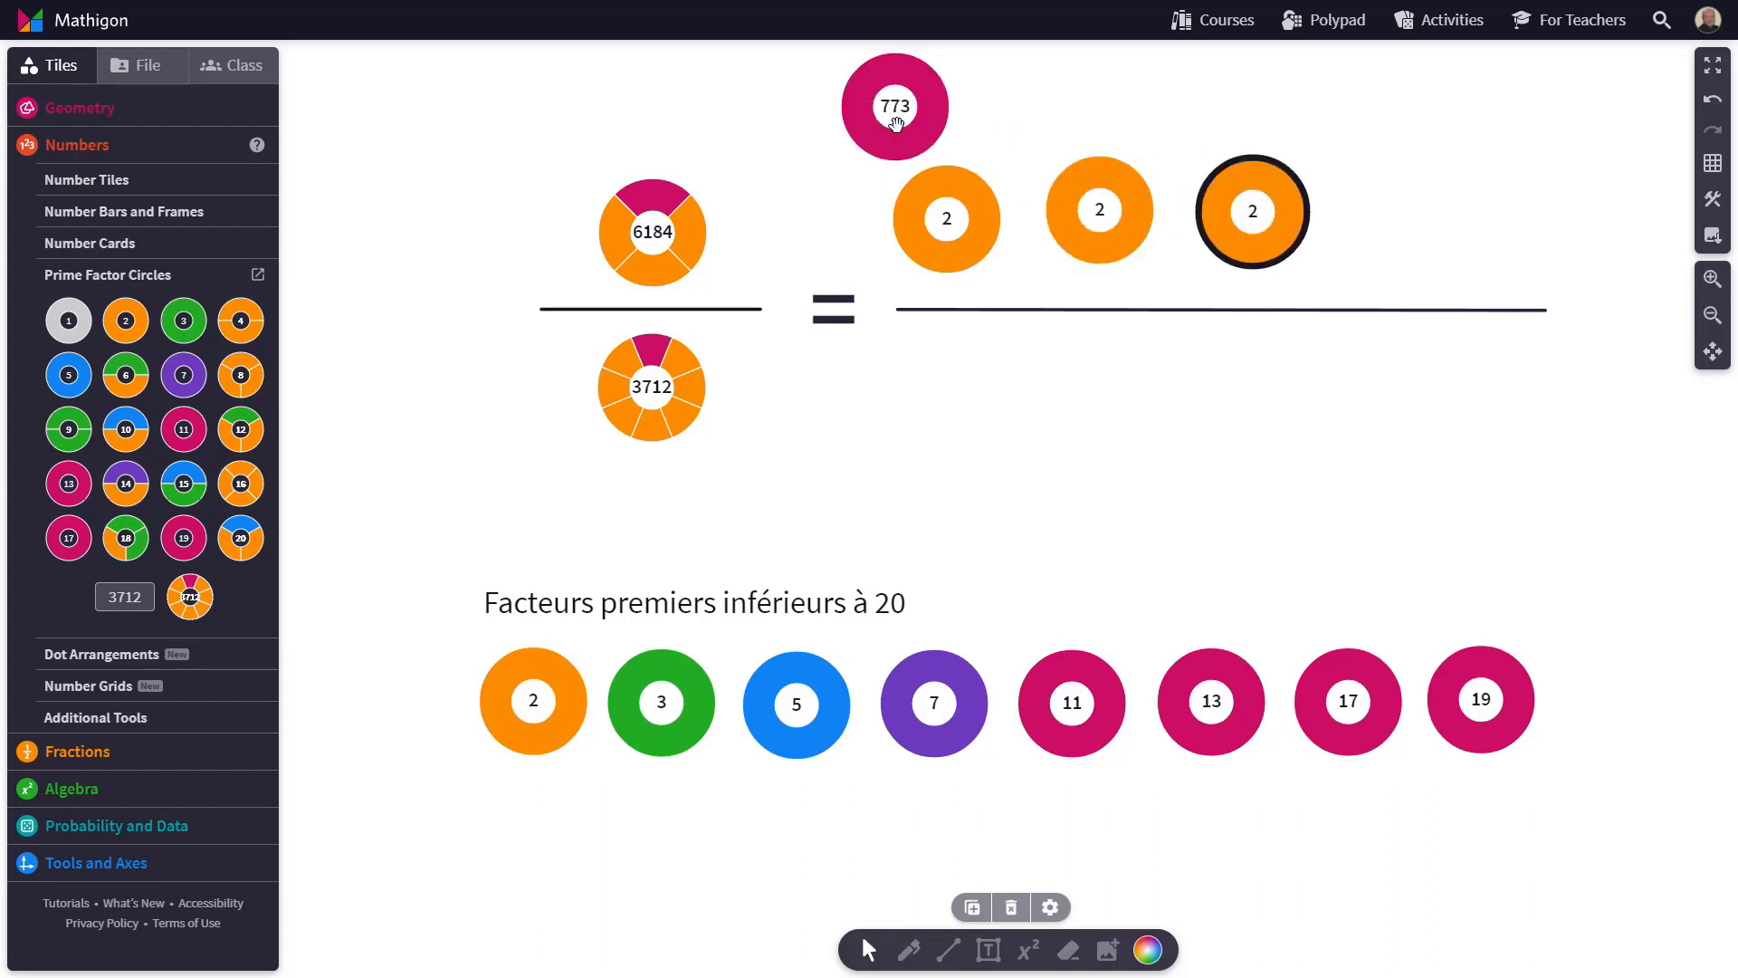
pyautogui.moveTo(896, 125); pyautogui.dragTo(1404, 234)
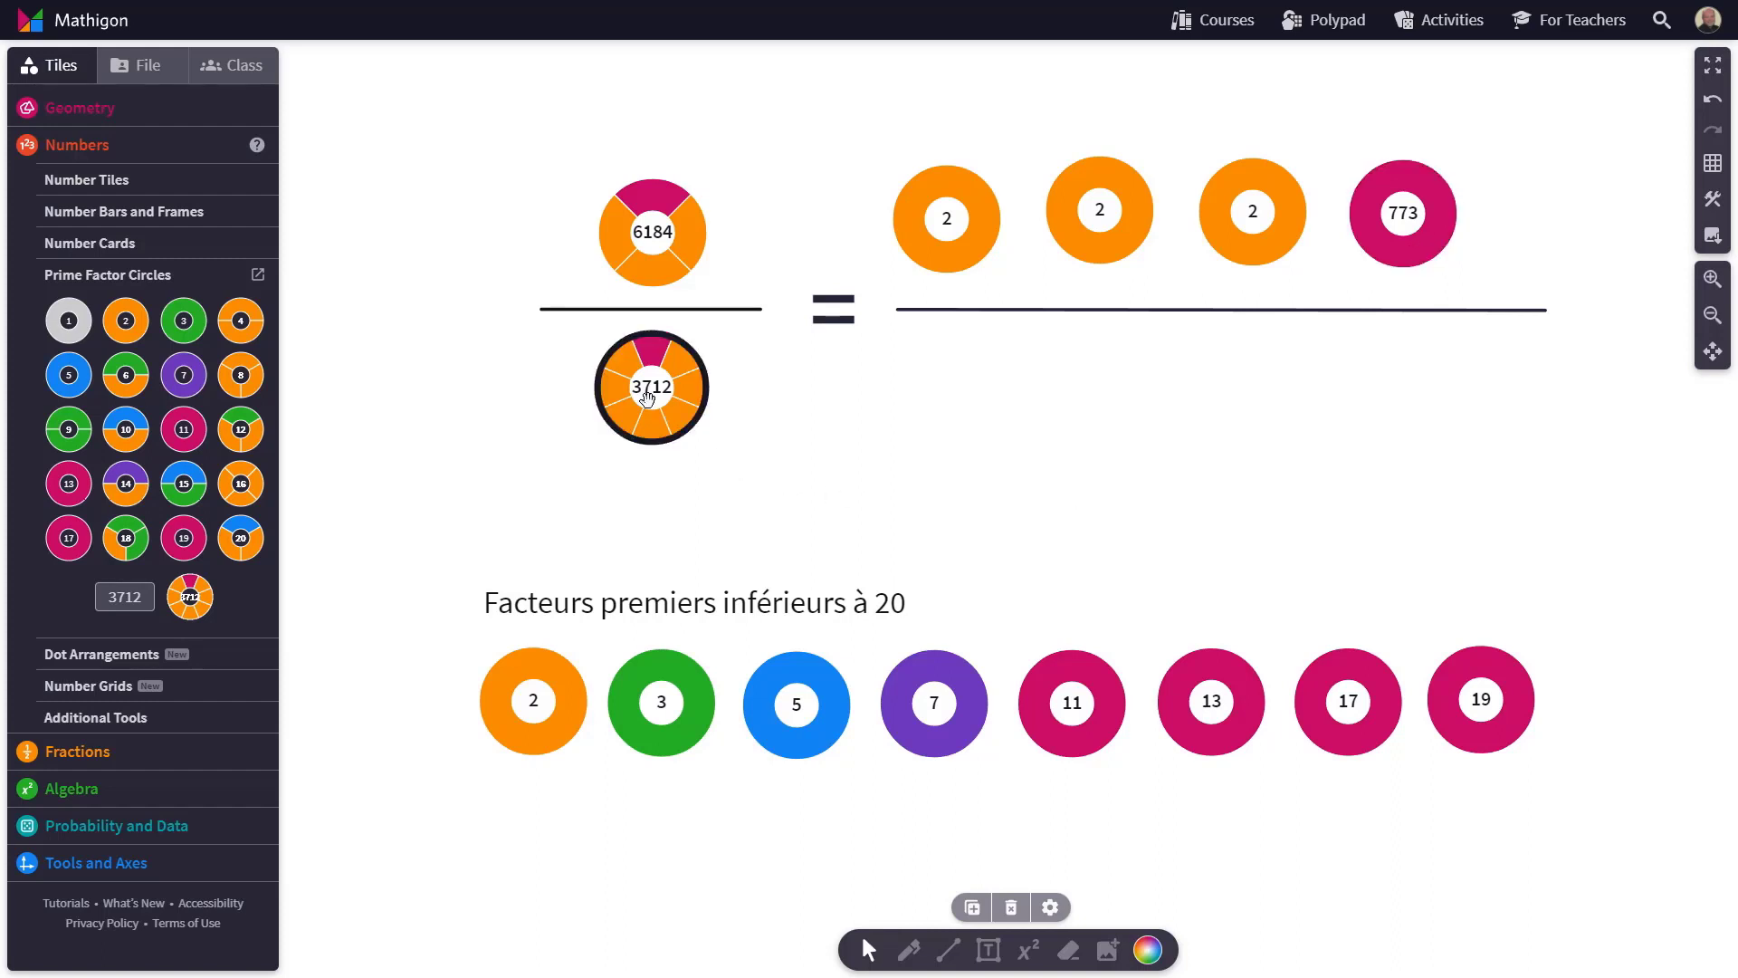
# - Split a copy of the 3712 circle into 2, 2, 2, 16 and 29 below the long fraction line
pyautogui.moveTo(646, 399); pyautogui.dragTo(933, 371)
pyautogui.moveTo(937, 496); pyautogui.dragTo(1081, 380)
pyautogui.moveTo(1005, 500); pyautogui.dragTo(1285, 391)
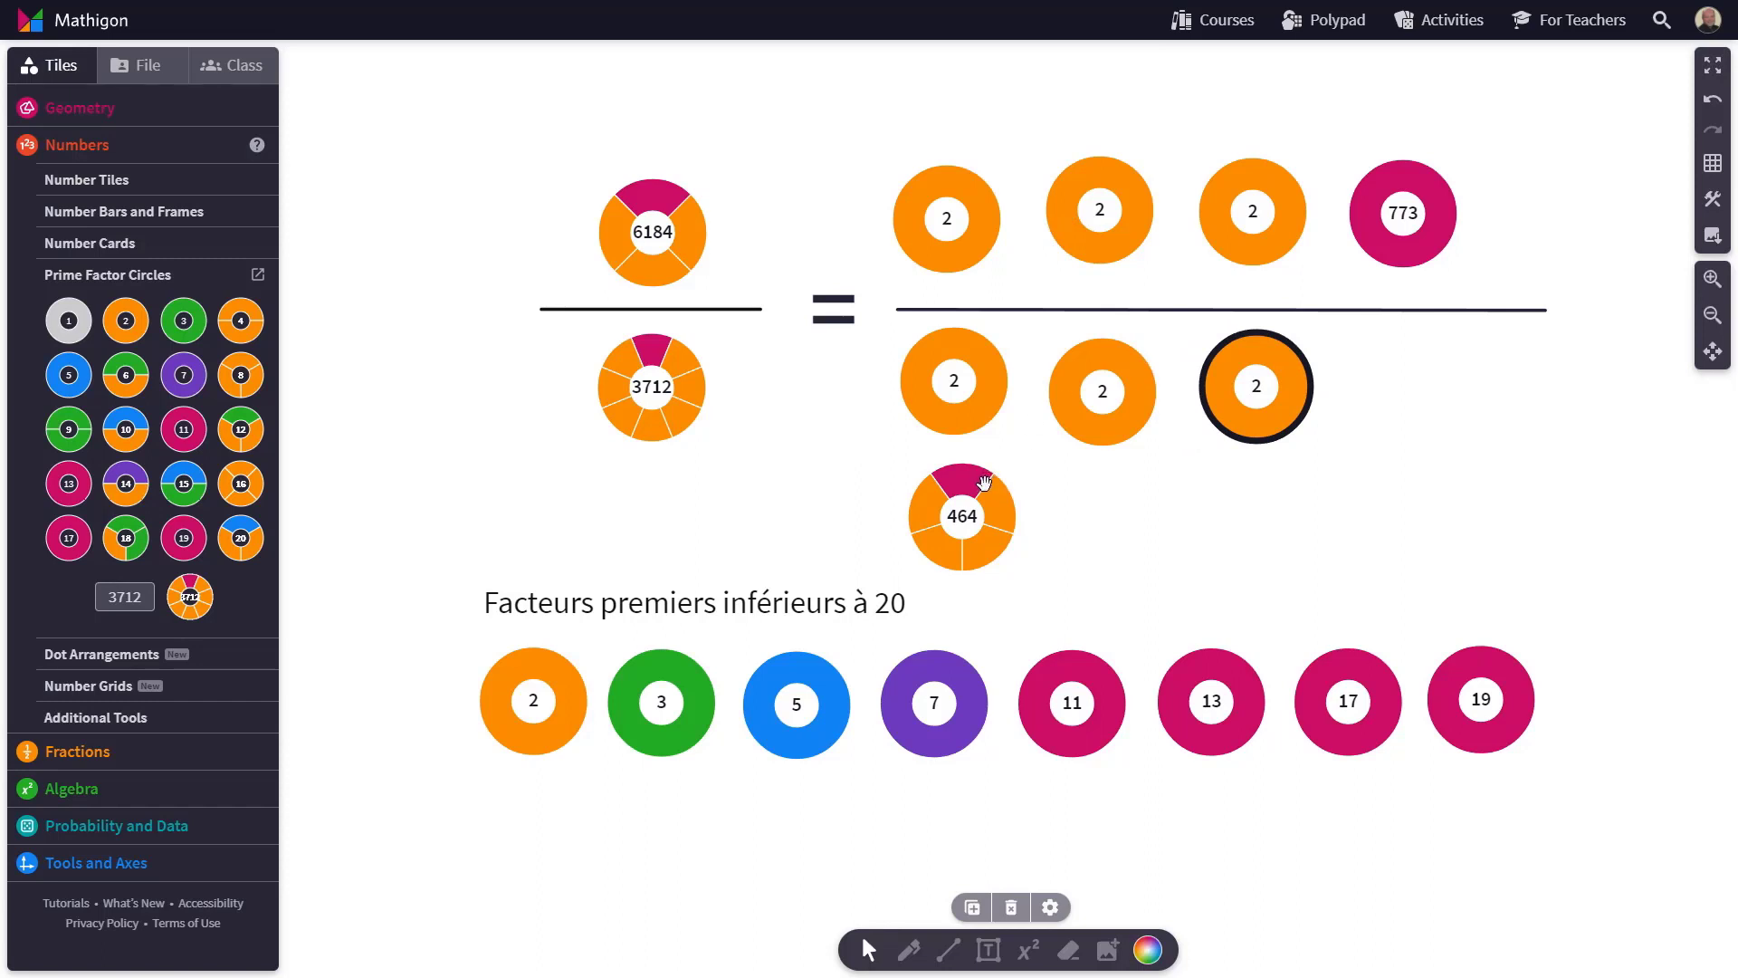
pyautogui.moveTo(985, 482); pyautogui.dragTo(1556, 410)
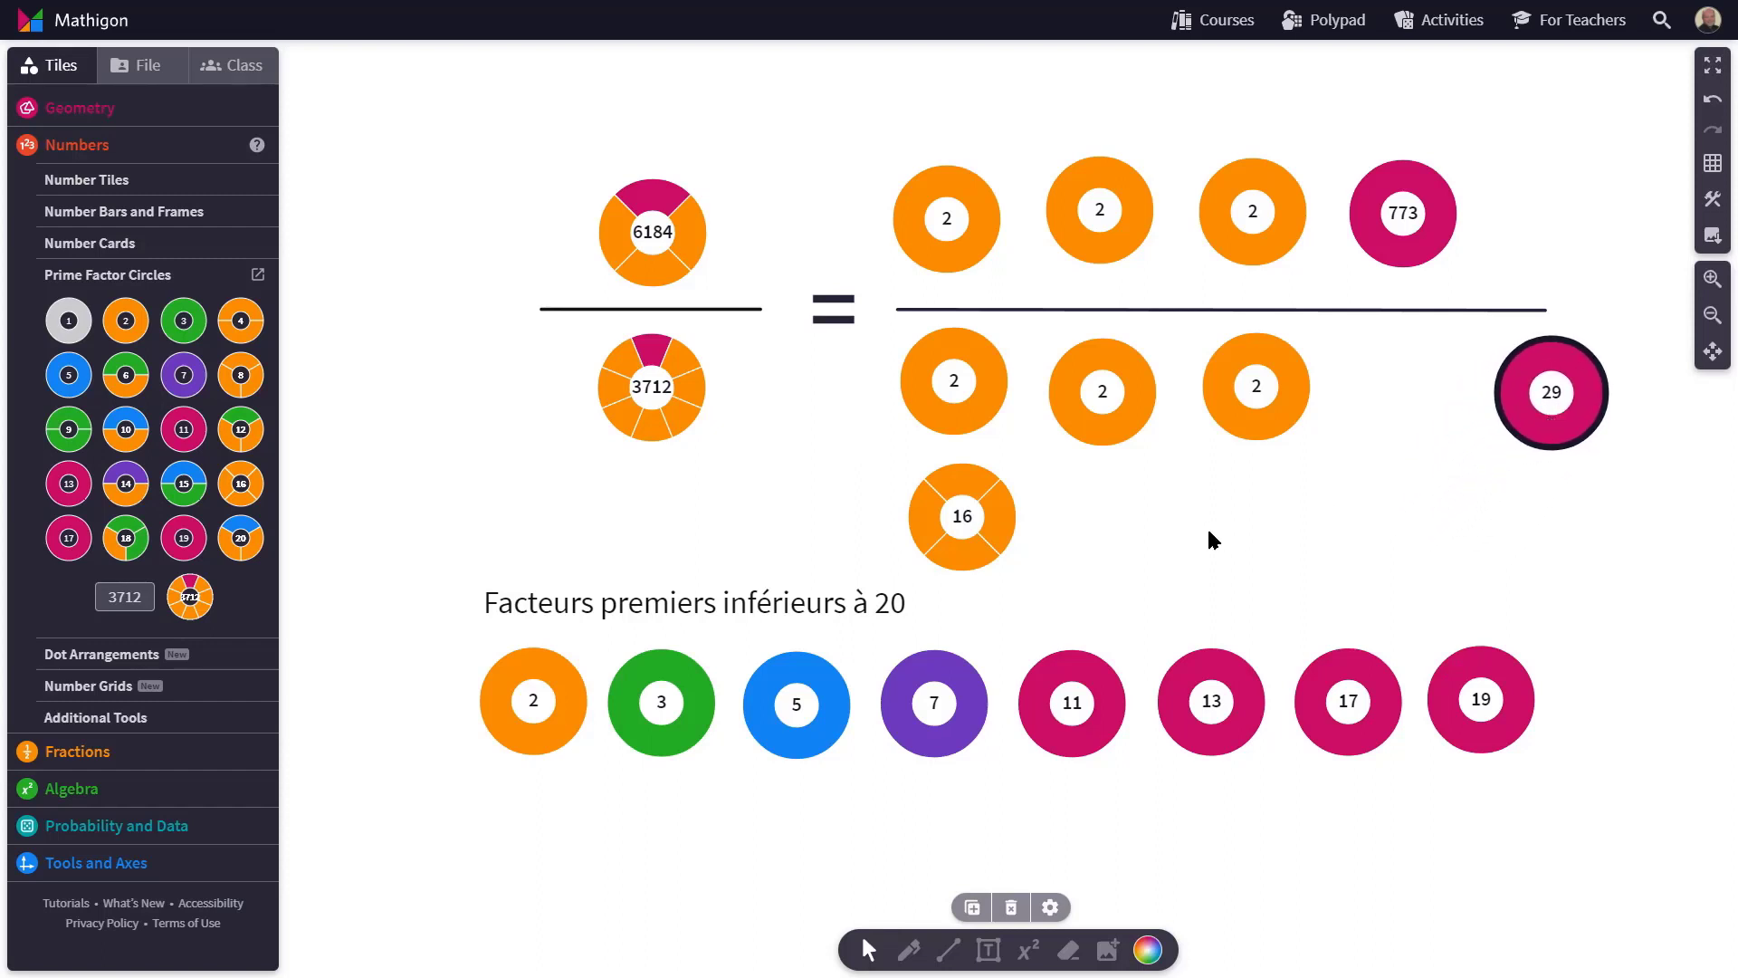
pyautogui.moveTo(988, 527); pyautogui.dragTo(1429, 403)
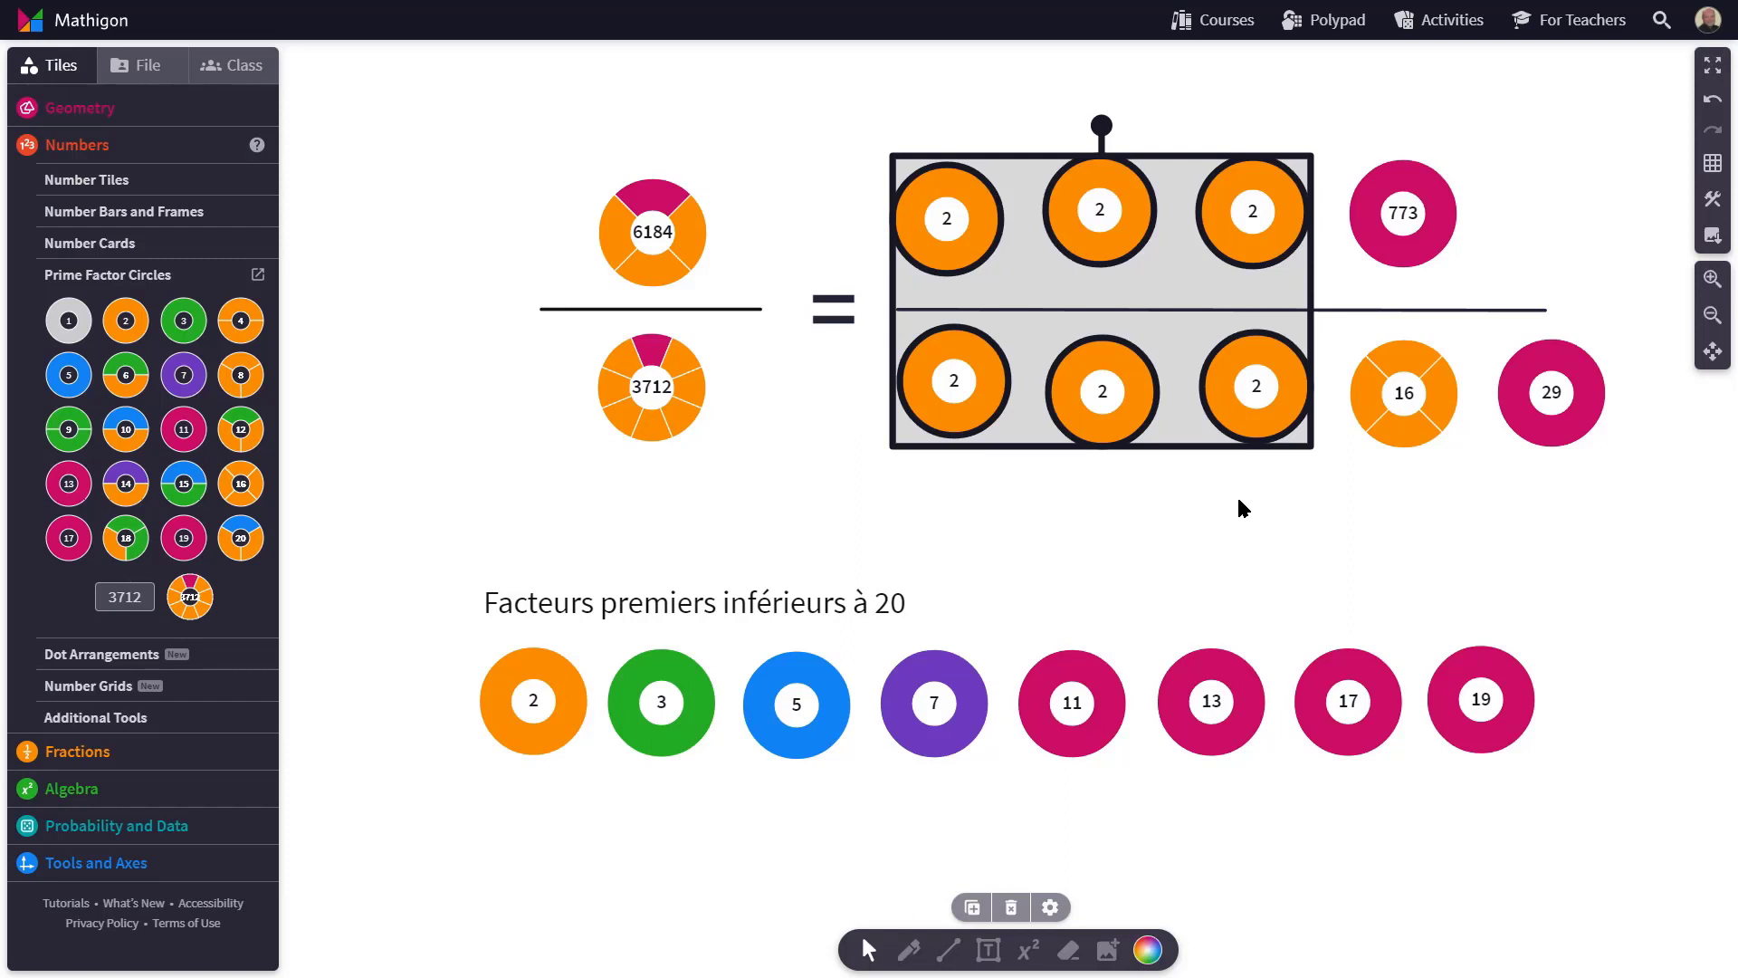
# - Delete the three common pairs of 2 from the fraction and merge the denominator's 16 and 29 circles into 464
pyautogui.press('Delete')
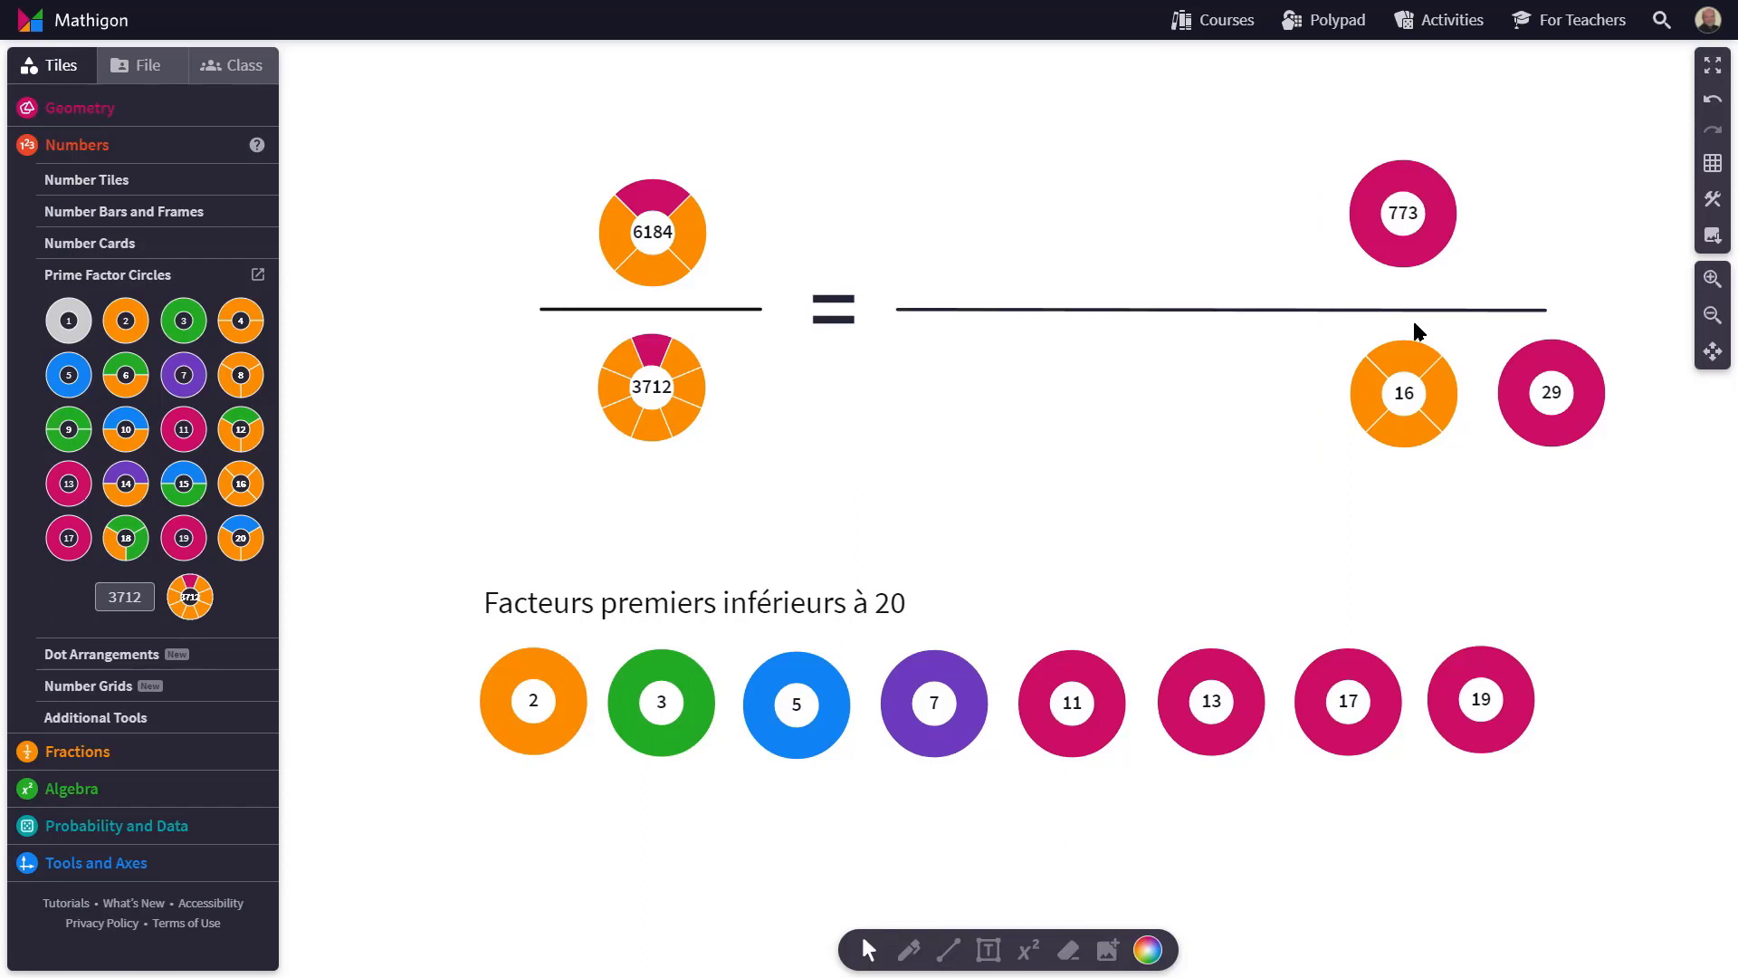
pyautogui.moveTo(1561, 406); pyautogui.dragTo(1427, 417)
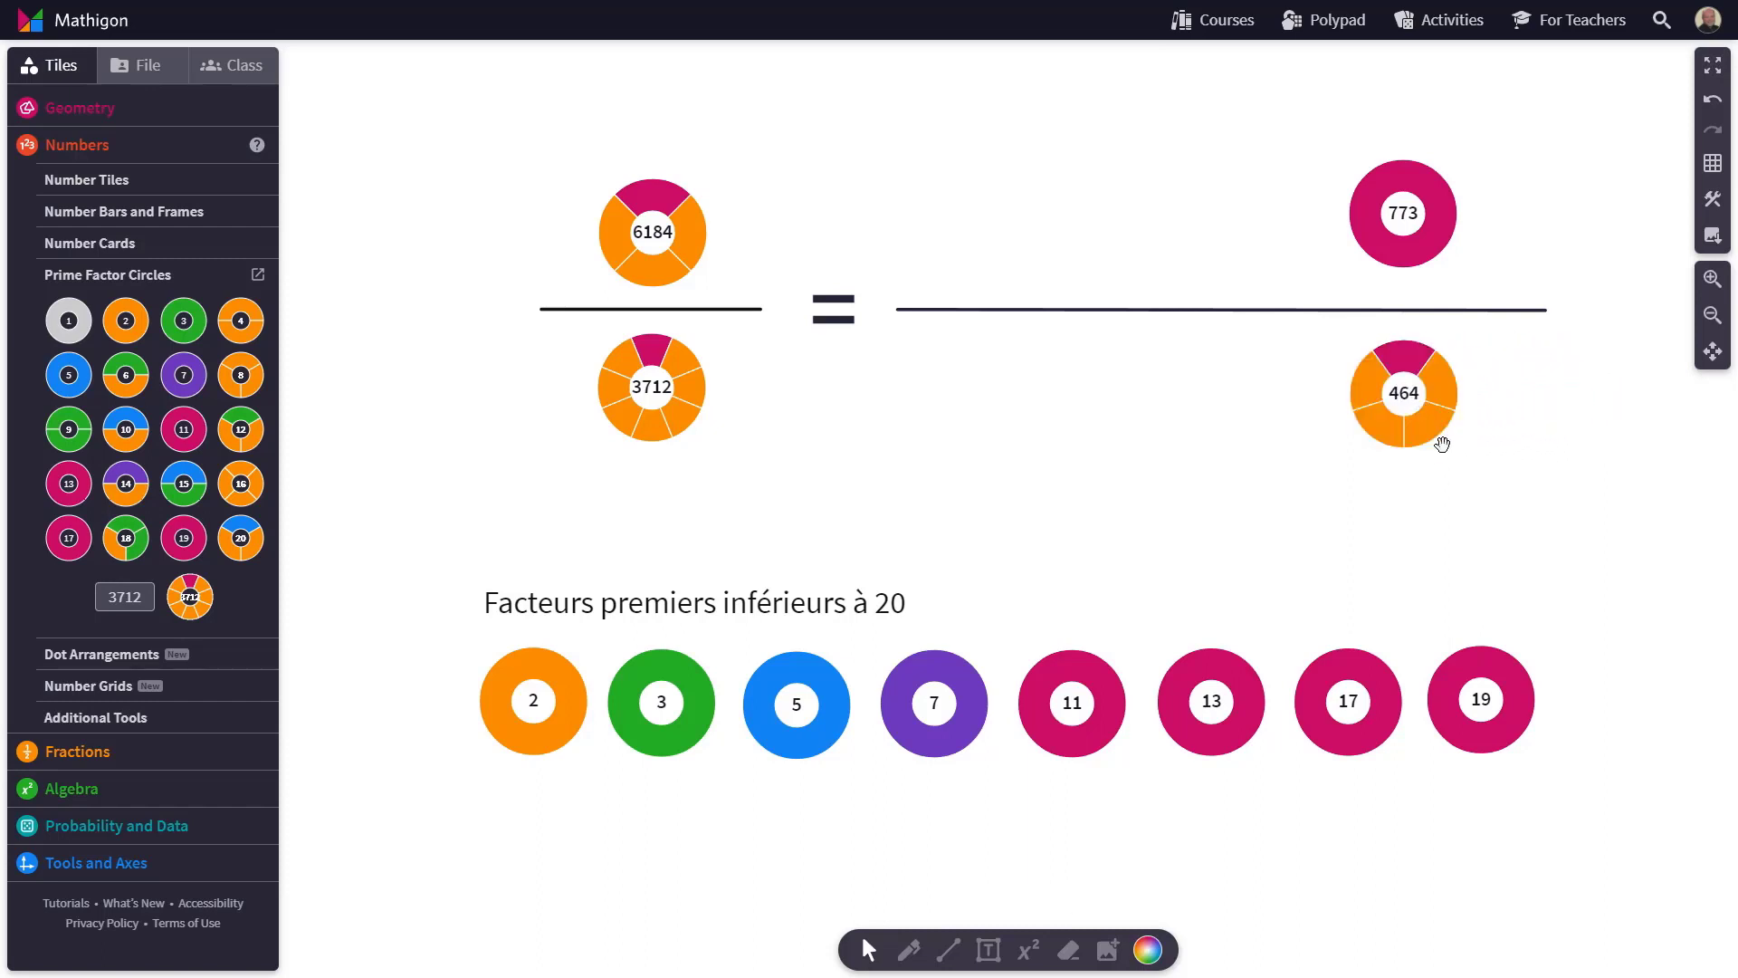